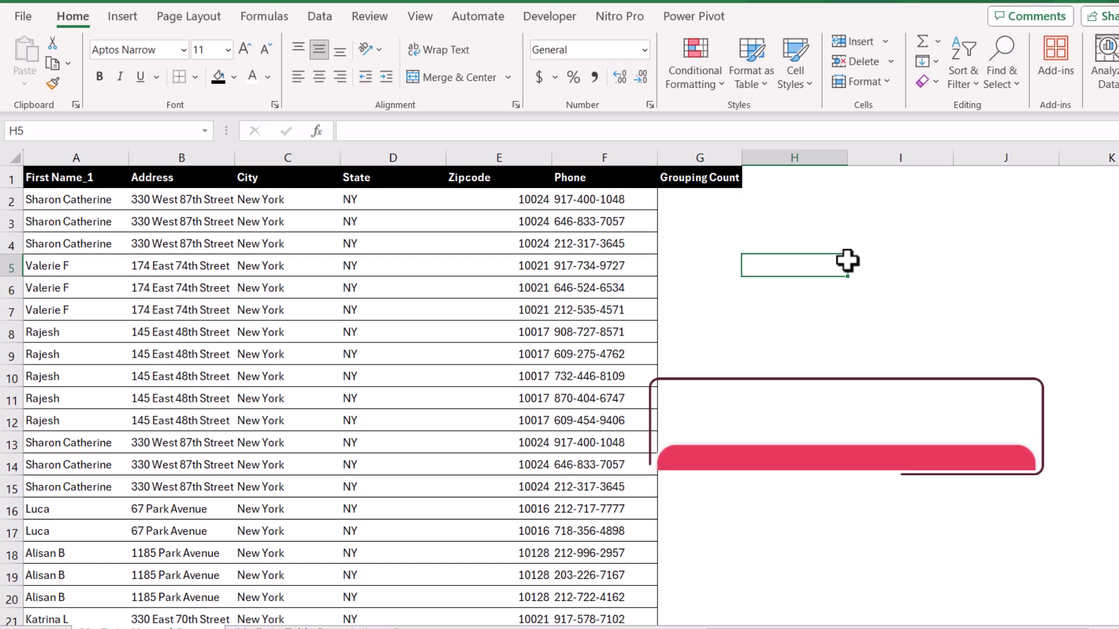
Enter the formula =IF(A2=A1,N(G1),N(G1)+1) in cell G2 of the Grouping Count column
left_click(695, 203)
type("=if(")
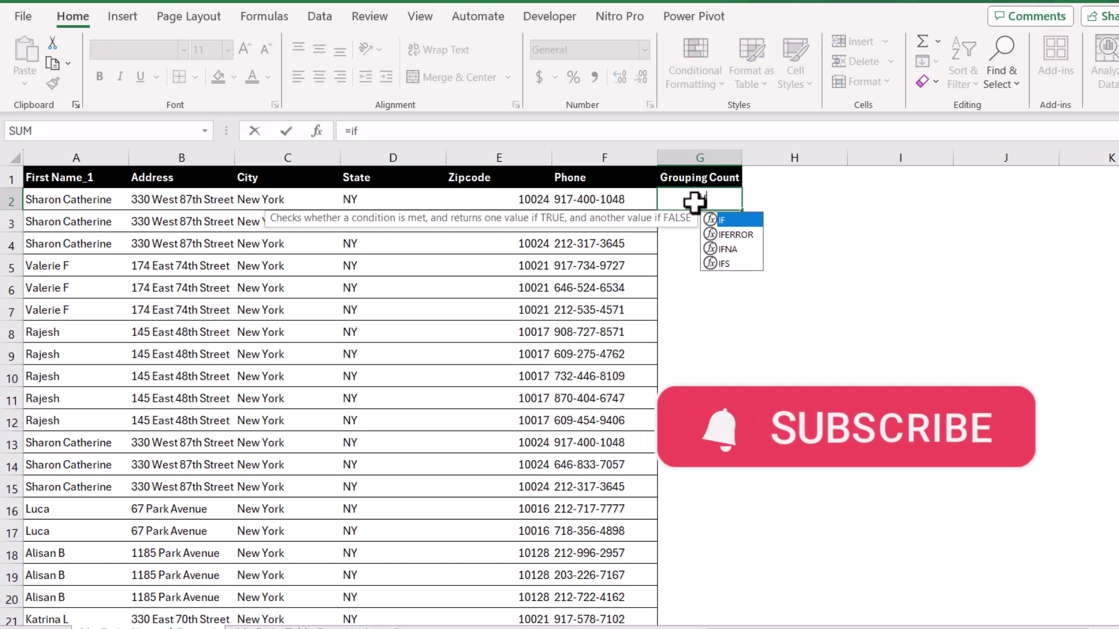
left_click(115, 200)
type("=")
left_click(101, 179)
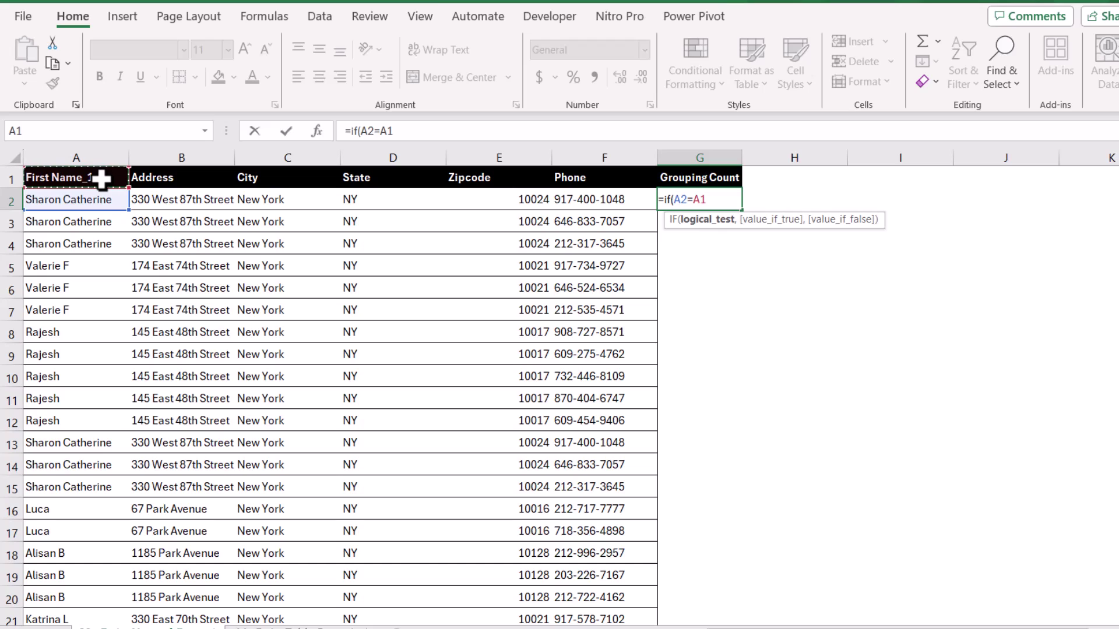
type(",")
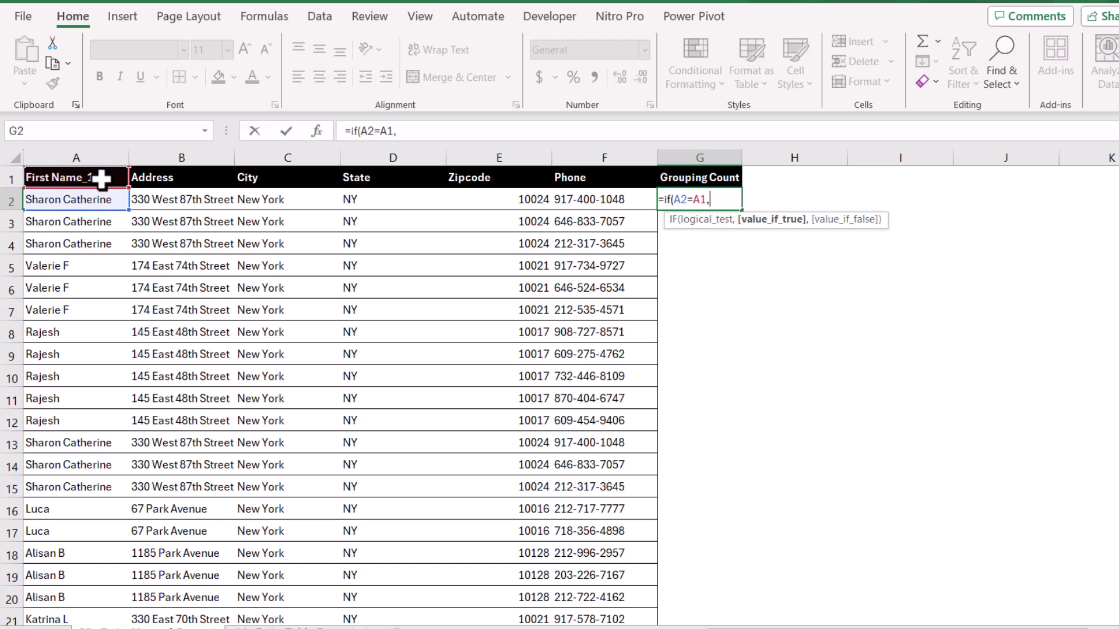
type("N(G1")
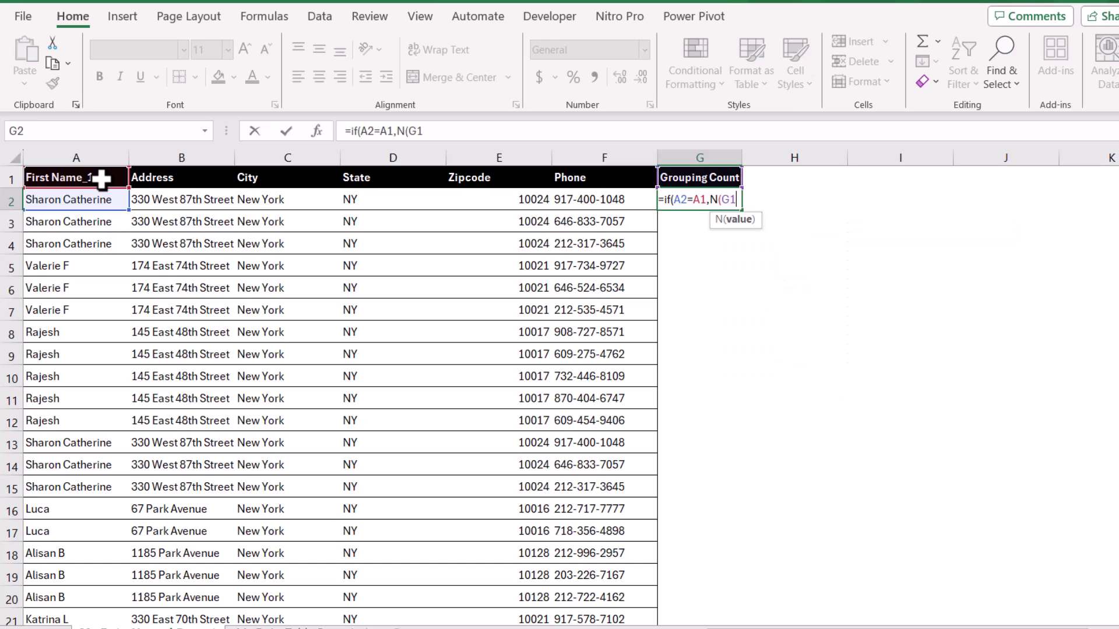
type("),")
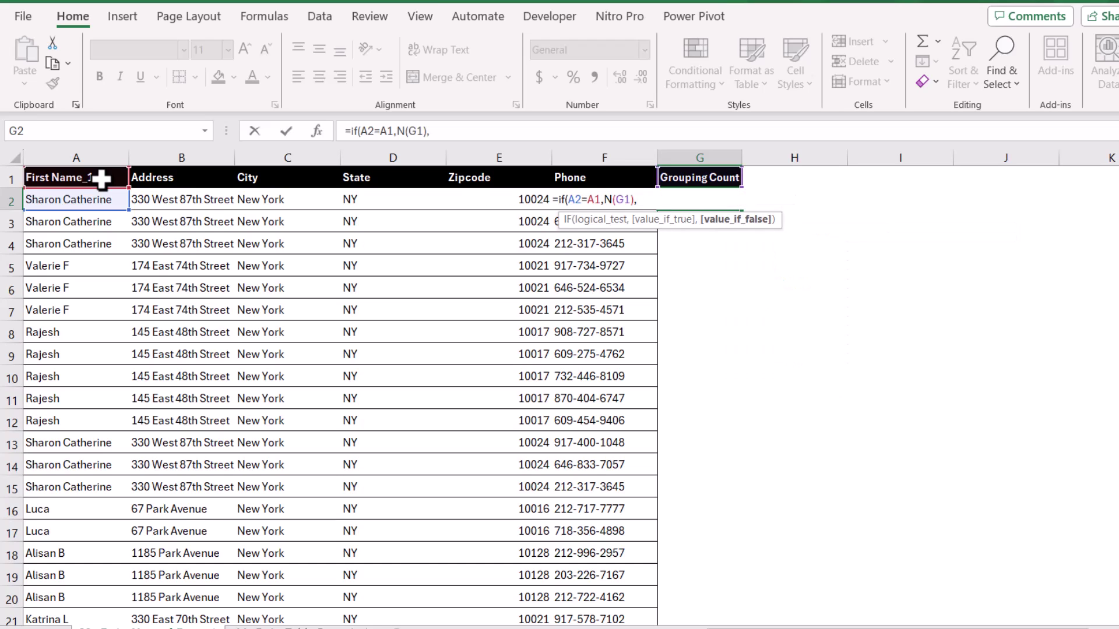
type("N(")
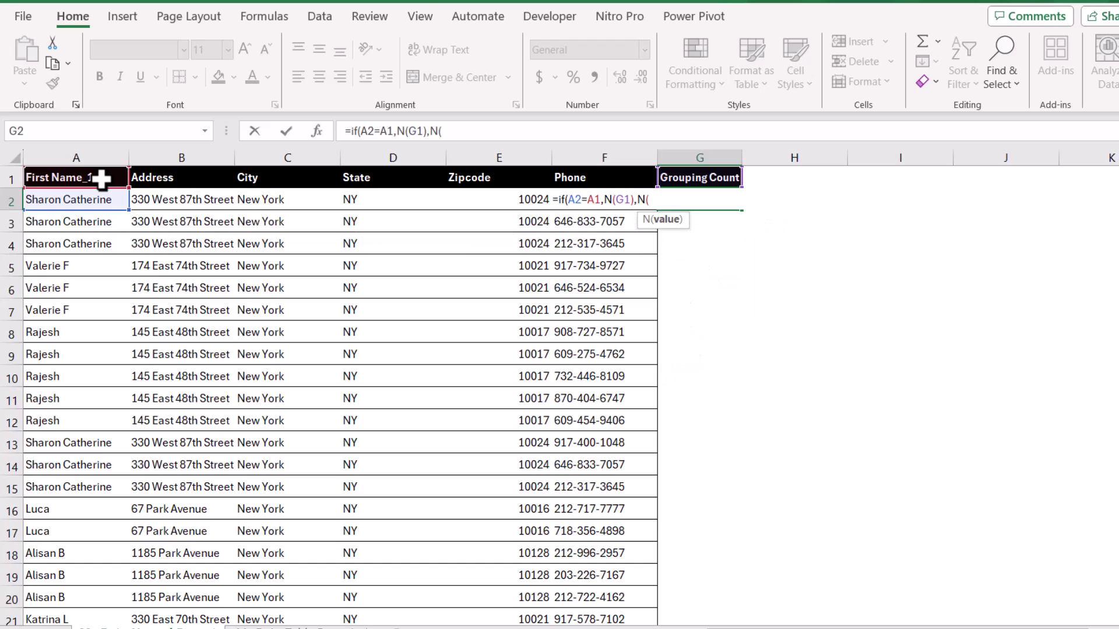
type("G1)")
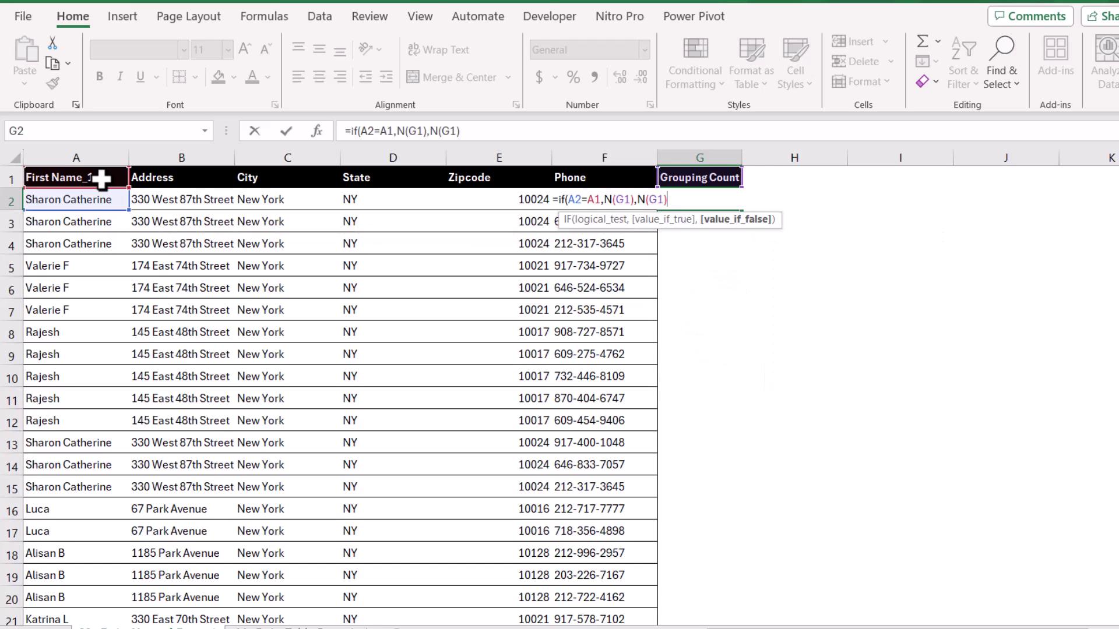
type("+1)")
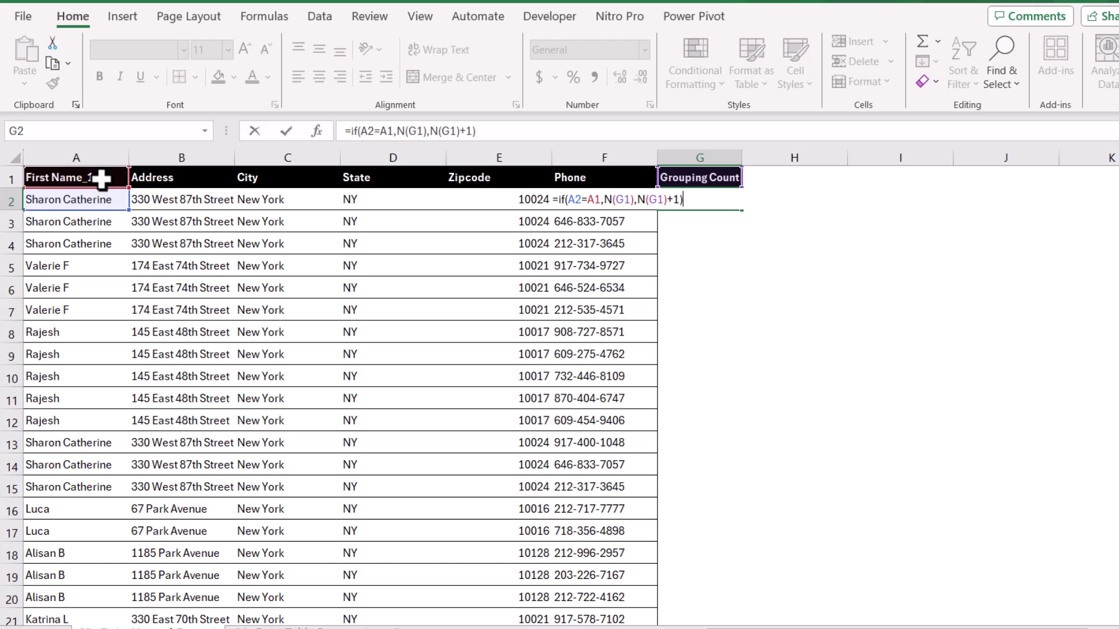
key("Return")
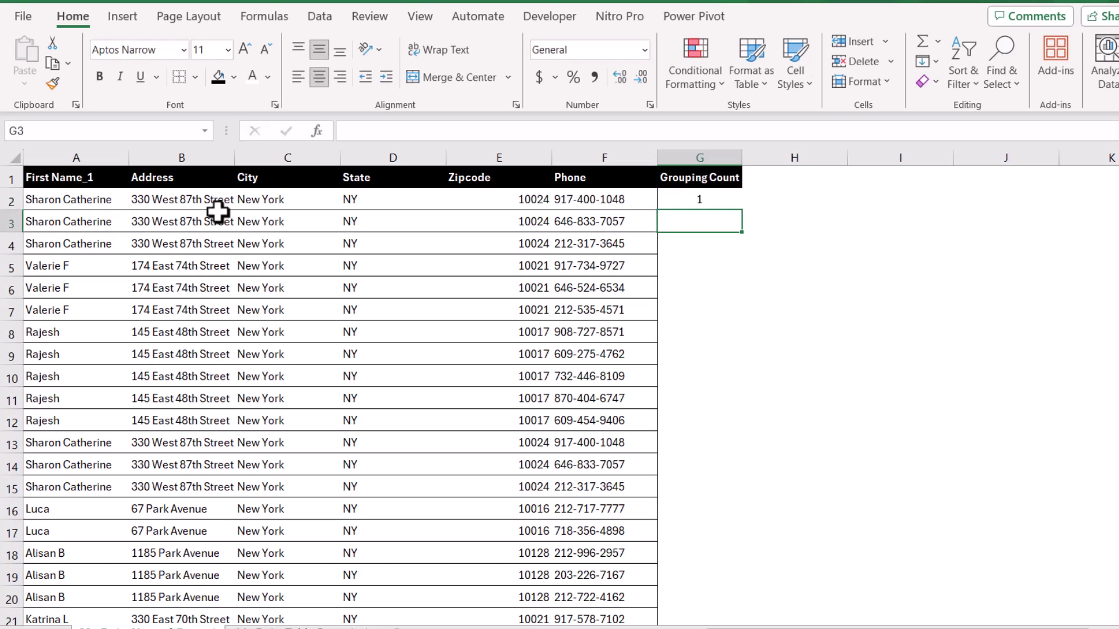
Fill the grouping formula from G2 down to G20 and inspect the copied formulas in G3 and G5
left_click(718, 203)
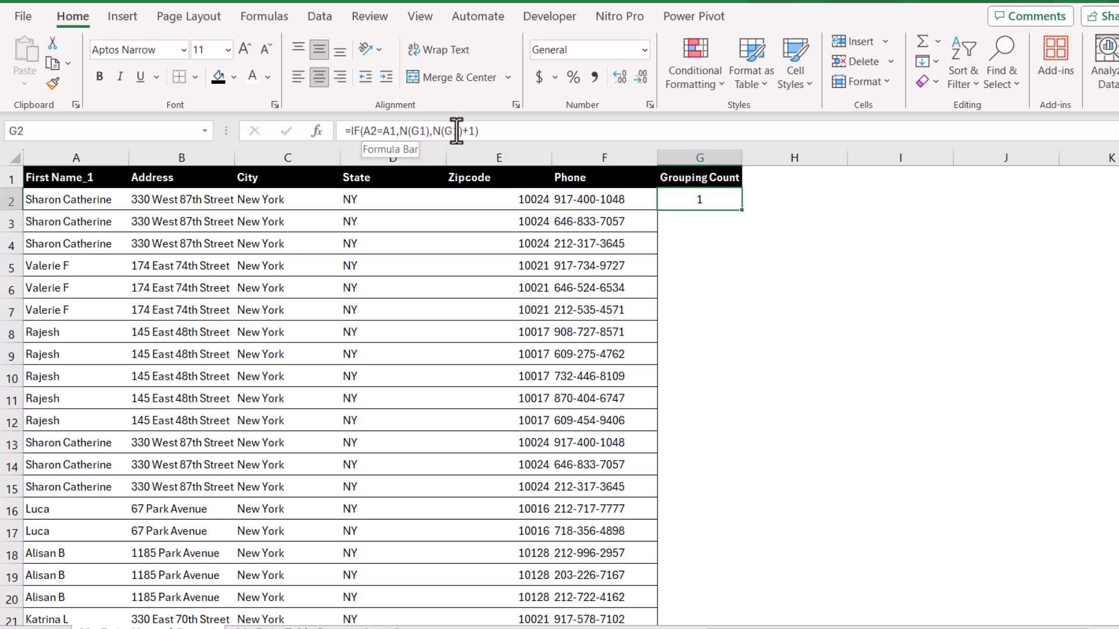
left_click_drag(741, 210, 740, 606)
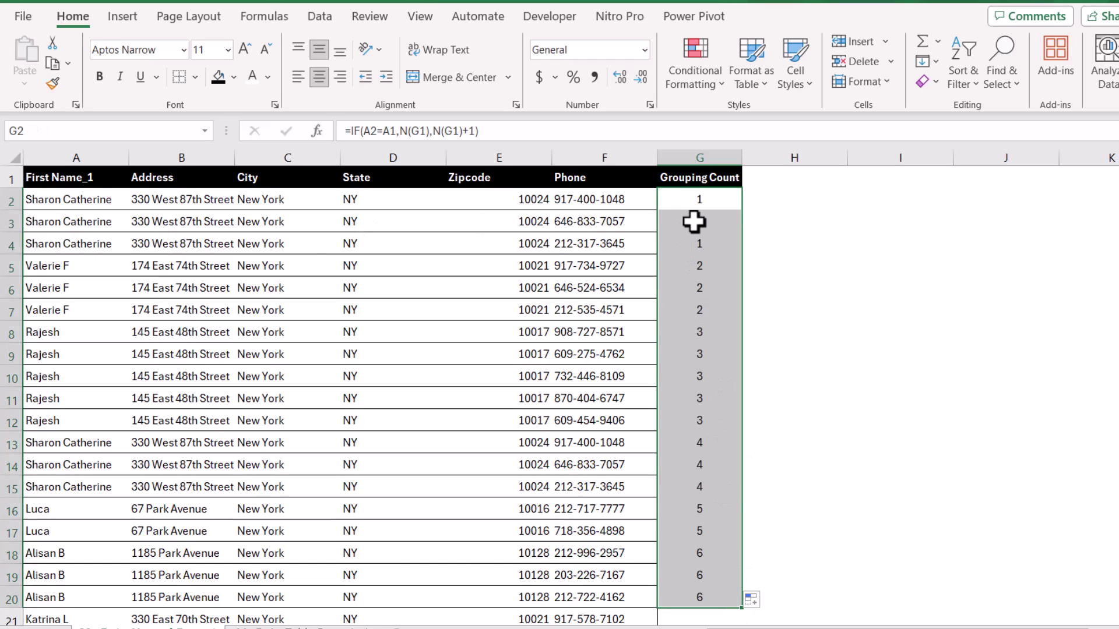
left_click(694, 222)
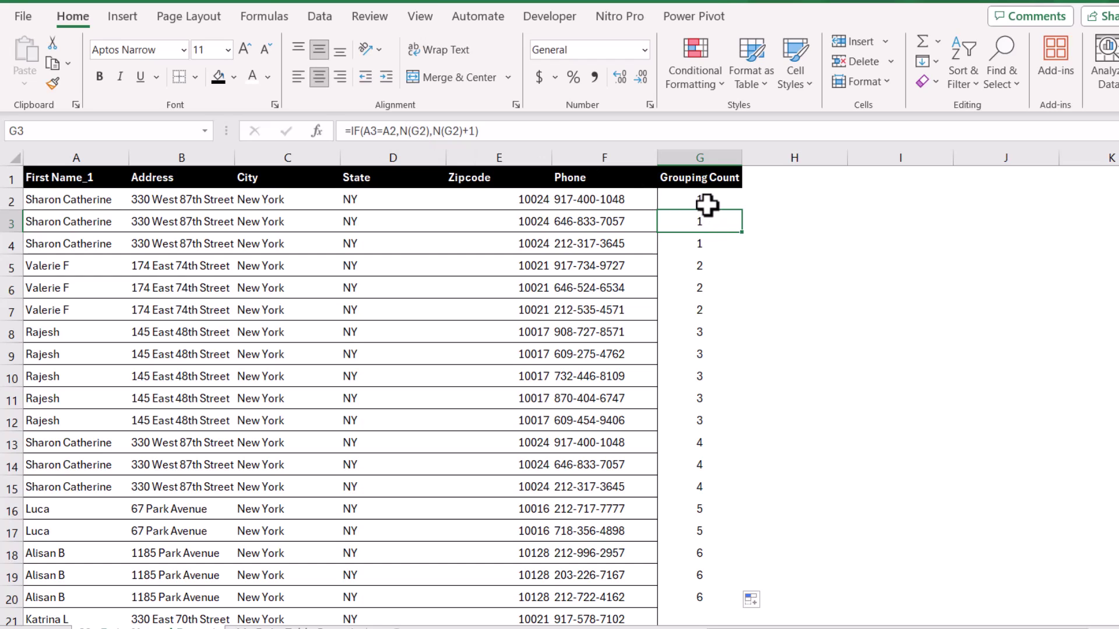
left_click(703, 267)
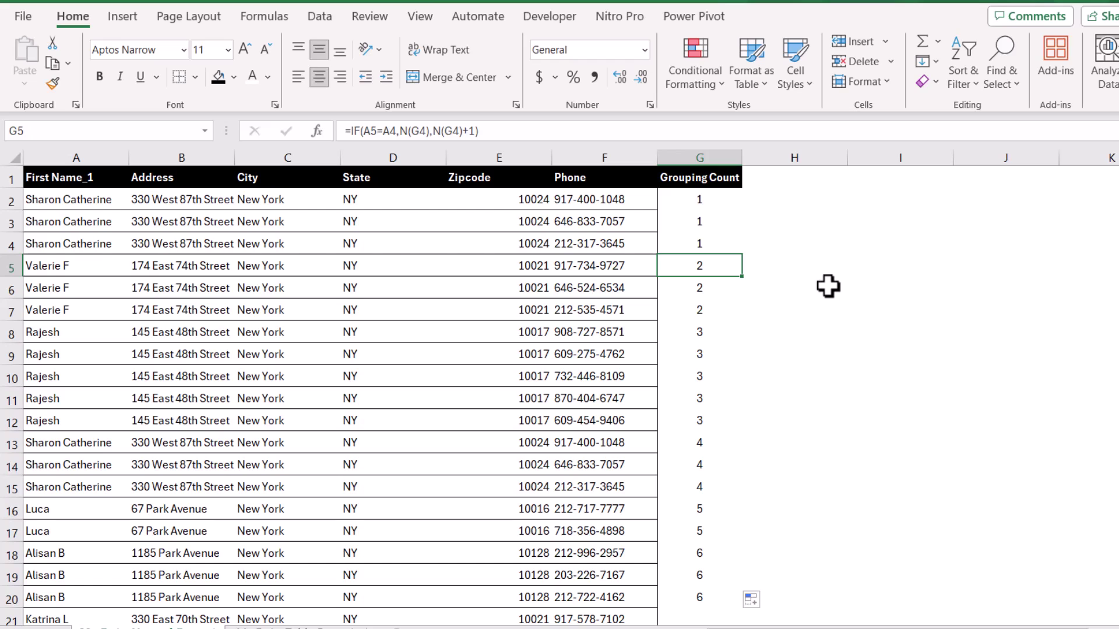
Insert a blank row at row 5 and copy the grouping formula from G4 down to G7
left_click(7, 266)
right_click(7, 266)
left_click(51, 441)
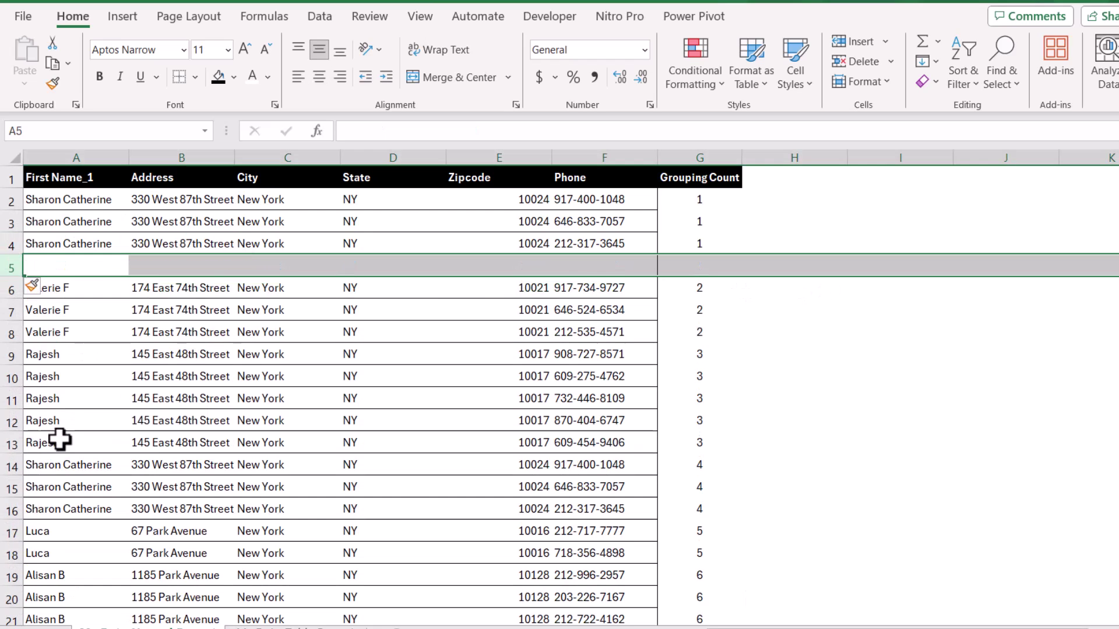
left_click(712, 239)
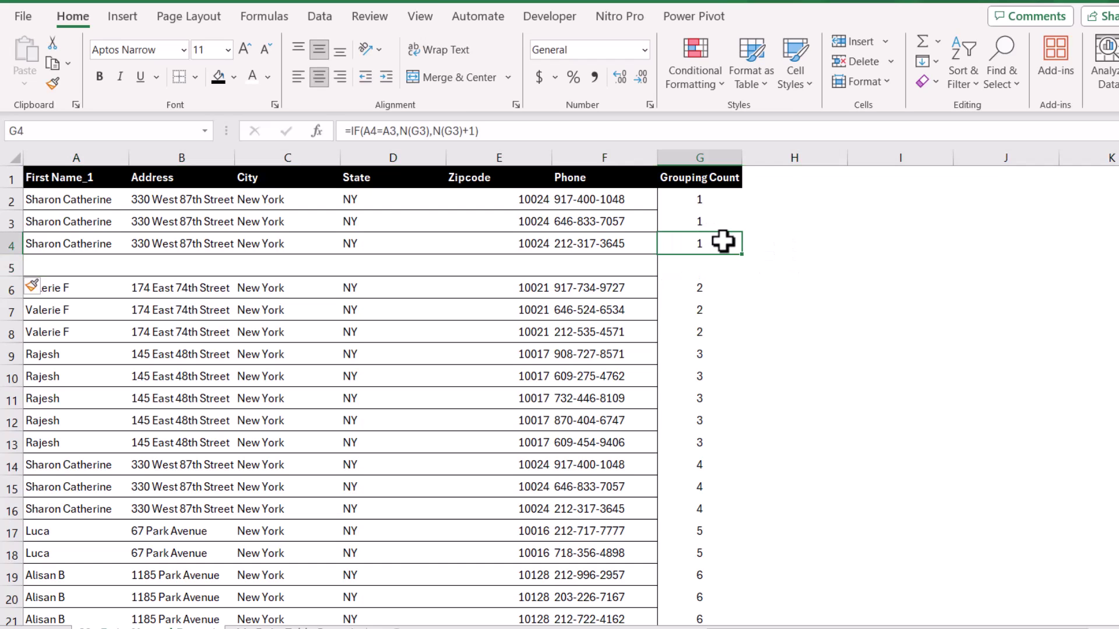
left_click_drag(742, 255, 743, 322)
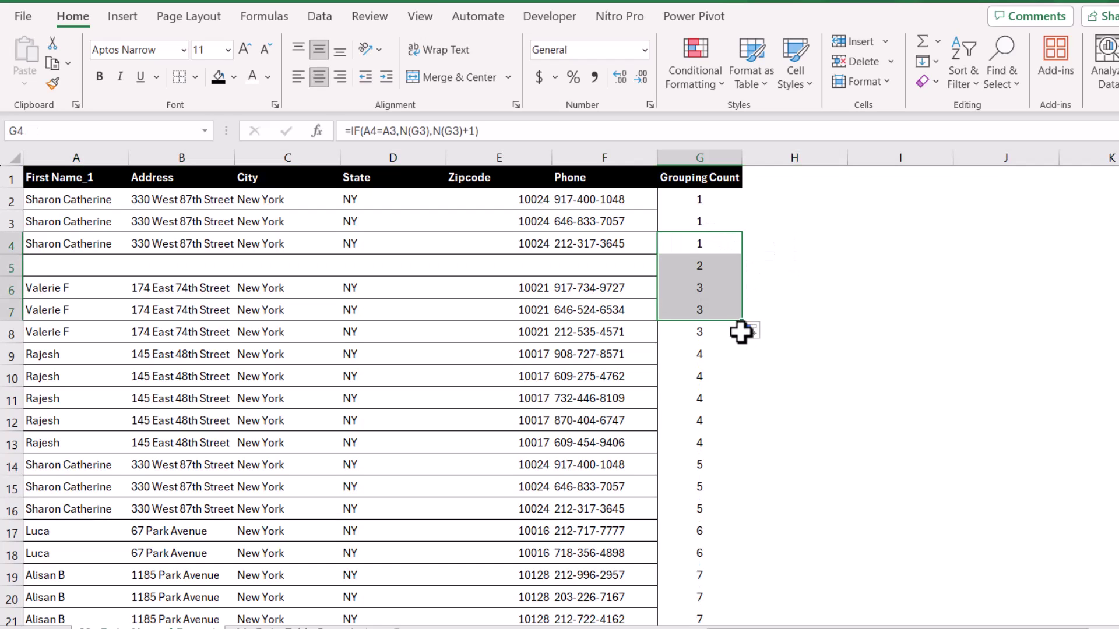
Delete the entire row 9 and refill the grouping formula from G8 down to G20
left_click(523, 354)
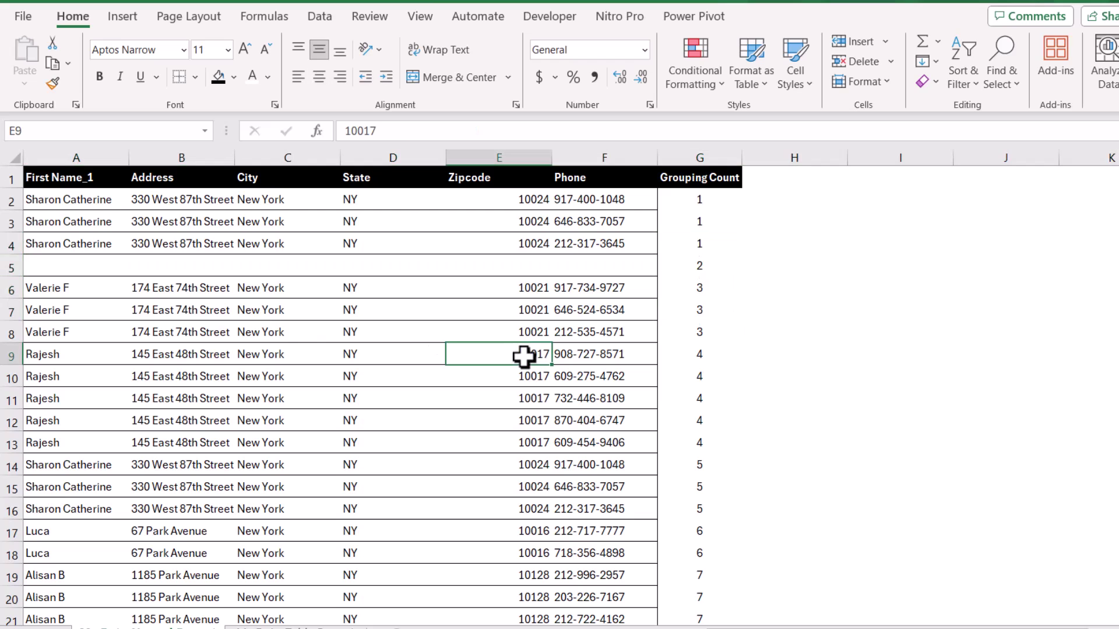
left_click(4, 349)
right_click(5, 350)
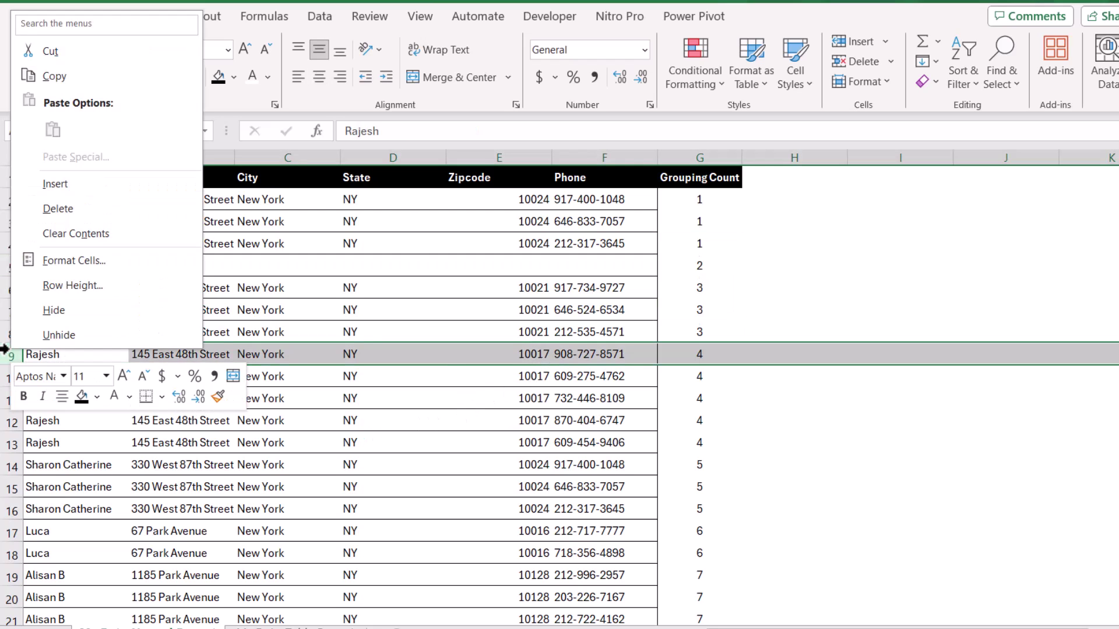
left_click(71, 215)
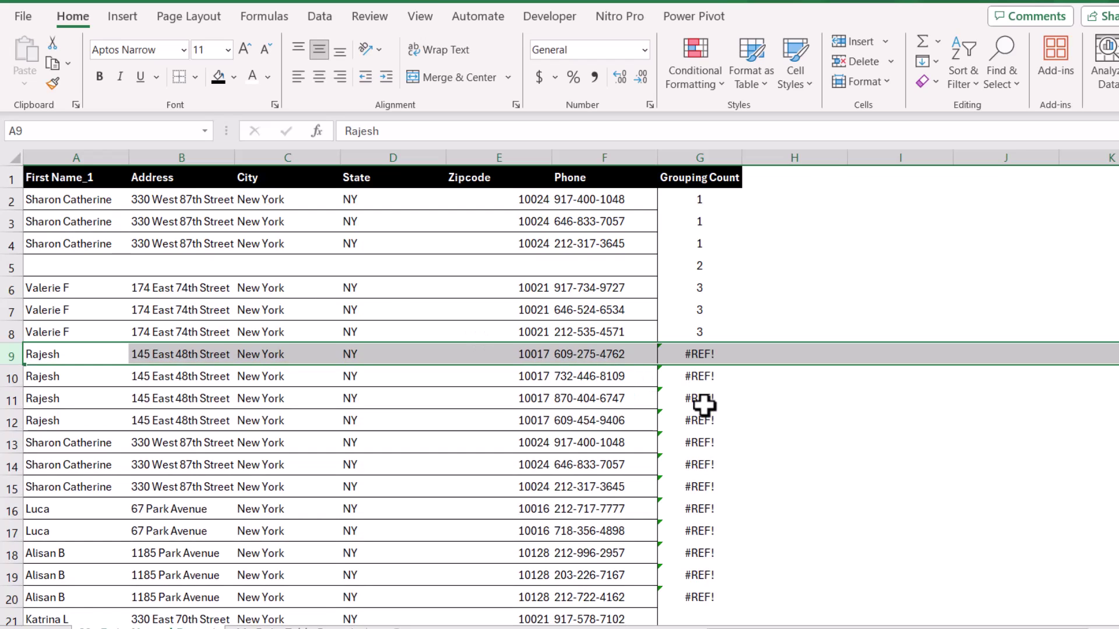
left_click(697, 330)
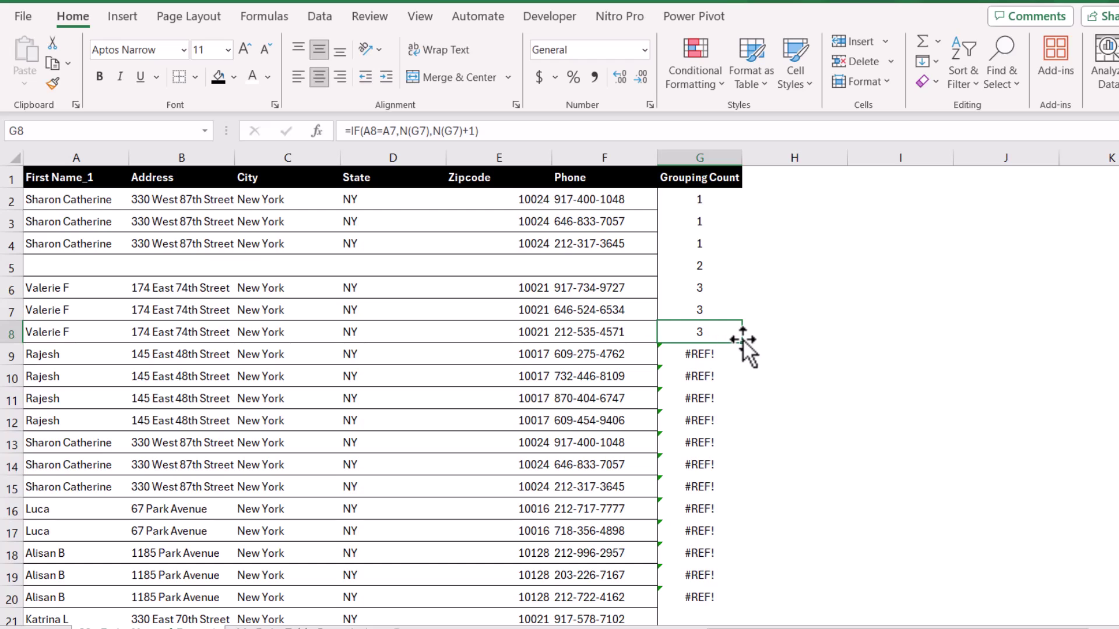
left_click_drag(743, 343, 750, 609)
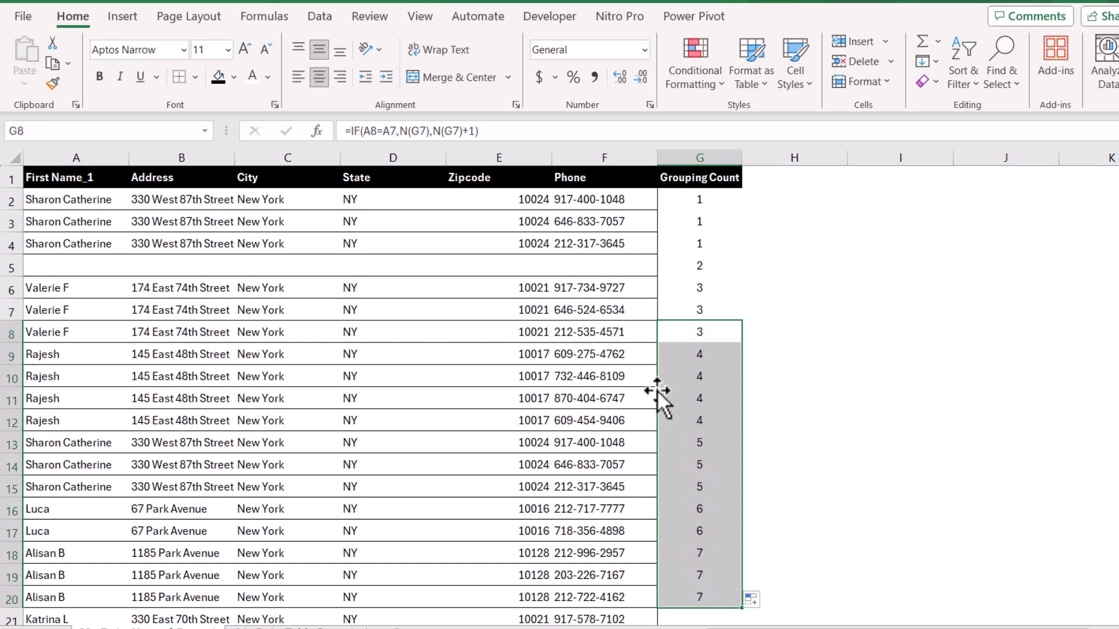
Delete the blank row 5 and clear all formulas below the Grouping Count header
left_click(18, 265)
right_click(18, 266)
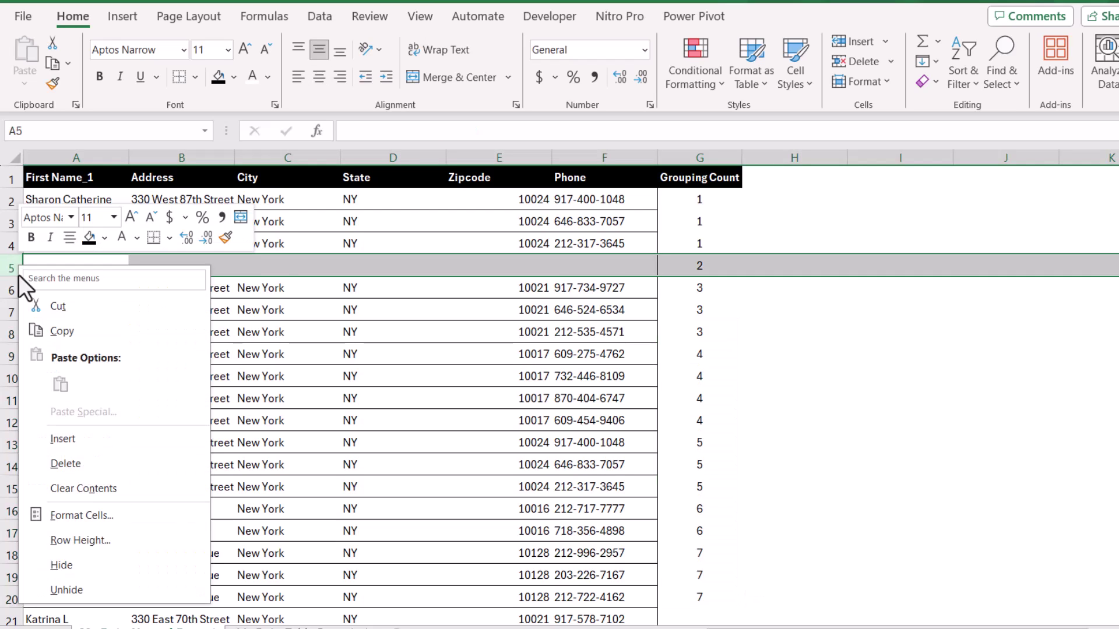
key("d")
left_click_drag(711, 201, 719, 589)
key("Delete")
left_click(795, 330)
Begin a SCAN formula in G2 with initial value 0 and the array A2:A10000
left_click(694, 204)
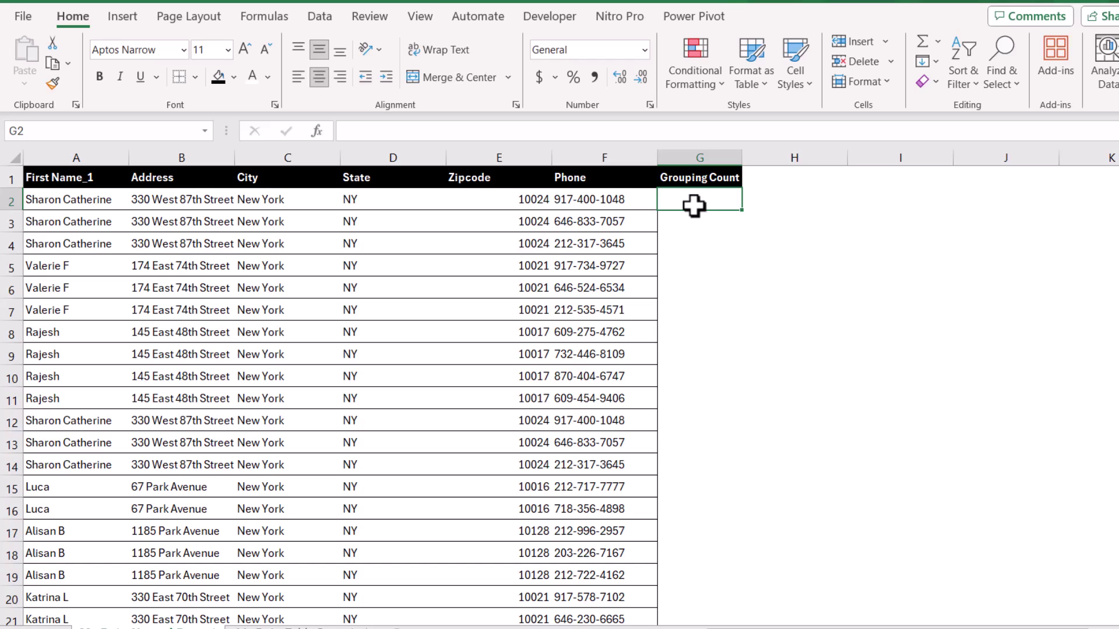
type("=scan(")
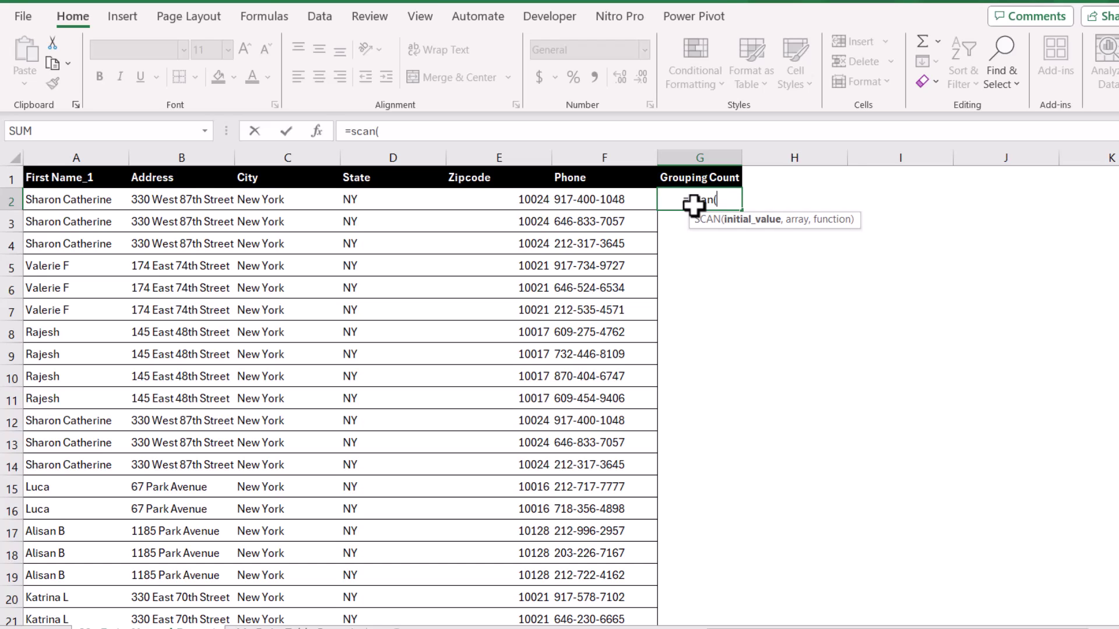
type("0,")
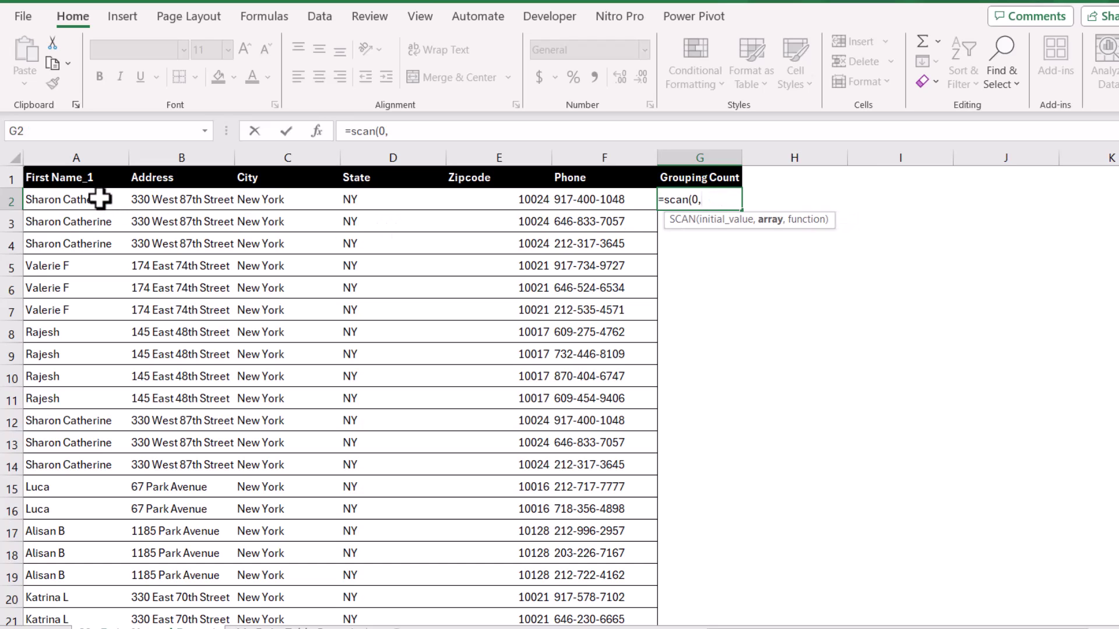
left_click_drag(99, 199, 104, 370)
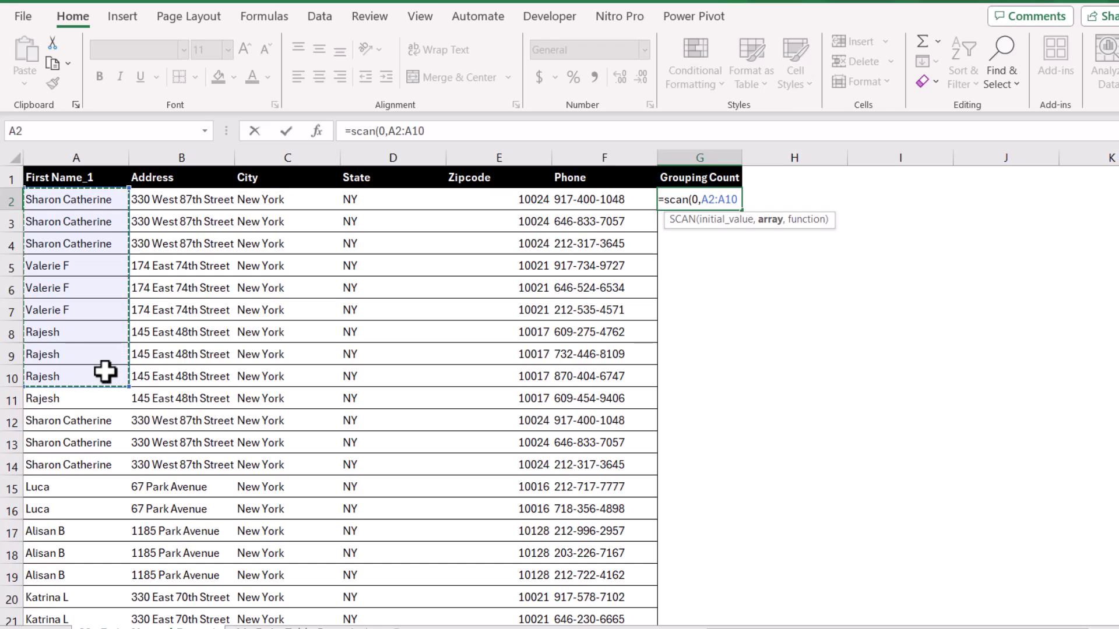
type("000")
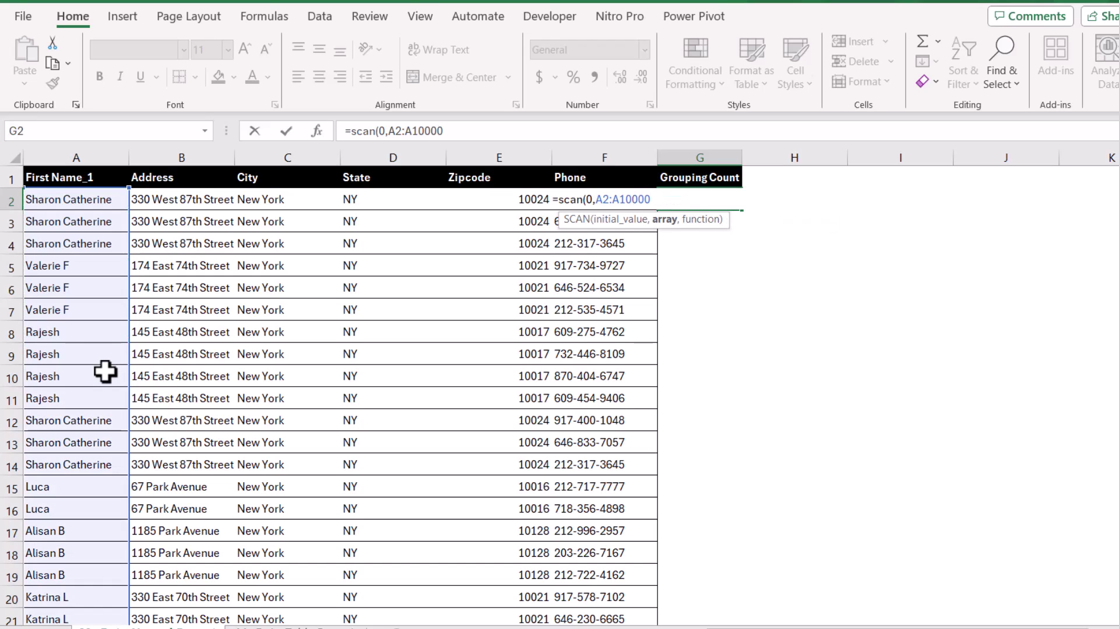
type(",")
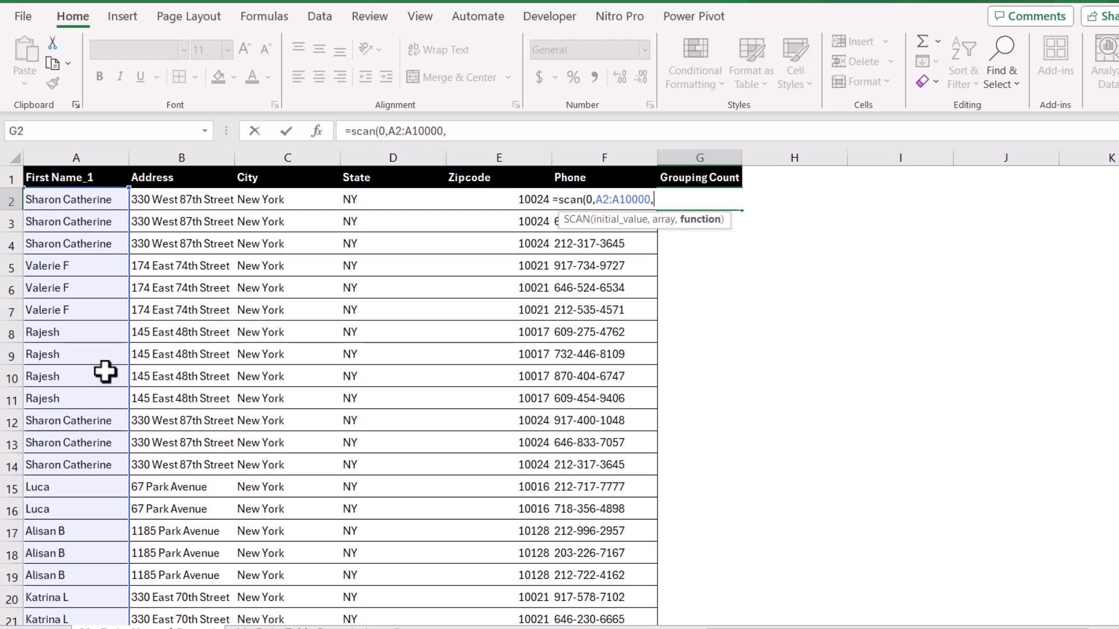
Add a LAMBDA with parameters a and r as the SCAN formula's function argument
type("la")
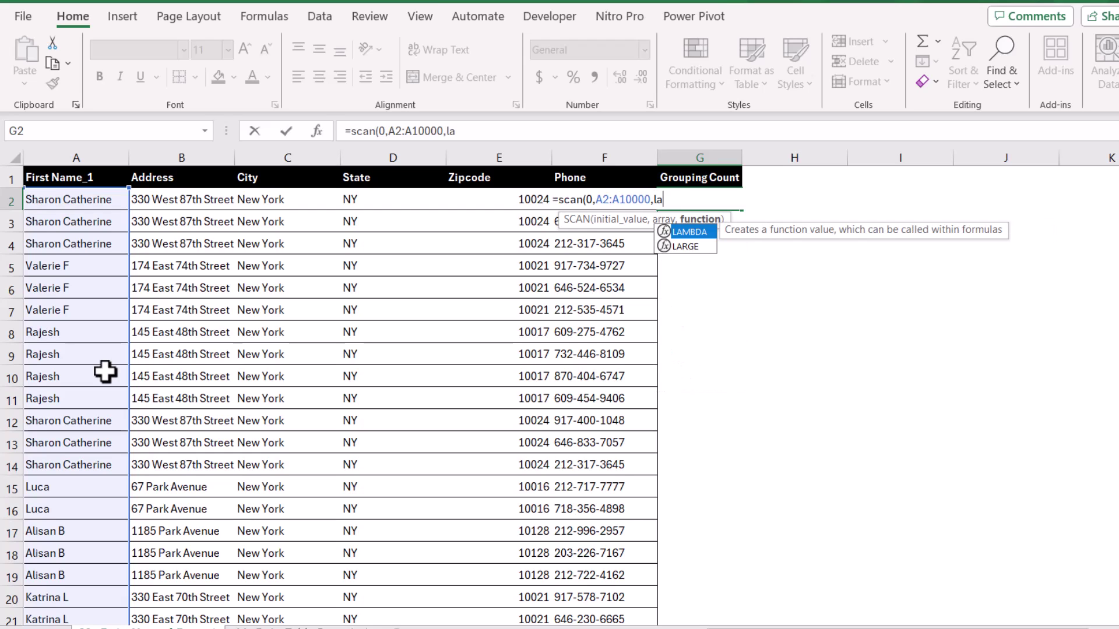
type("mbda(")
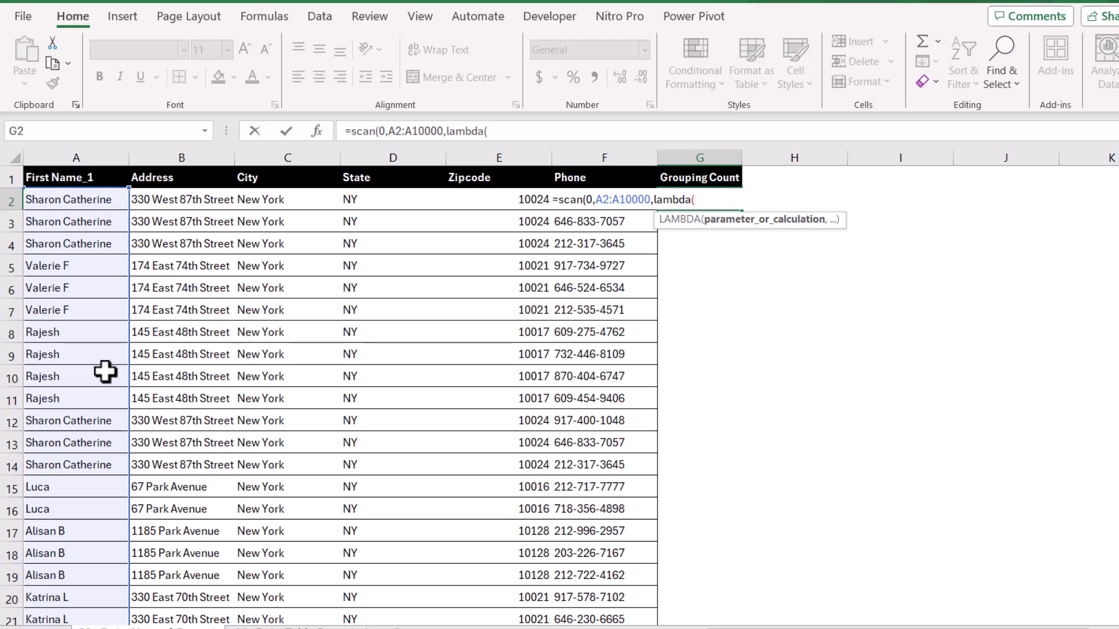
type("a,r")
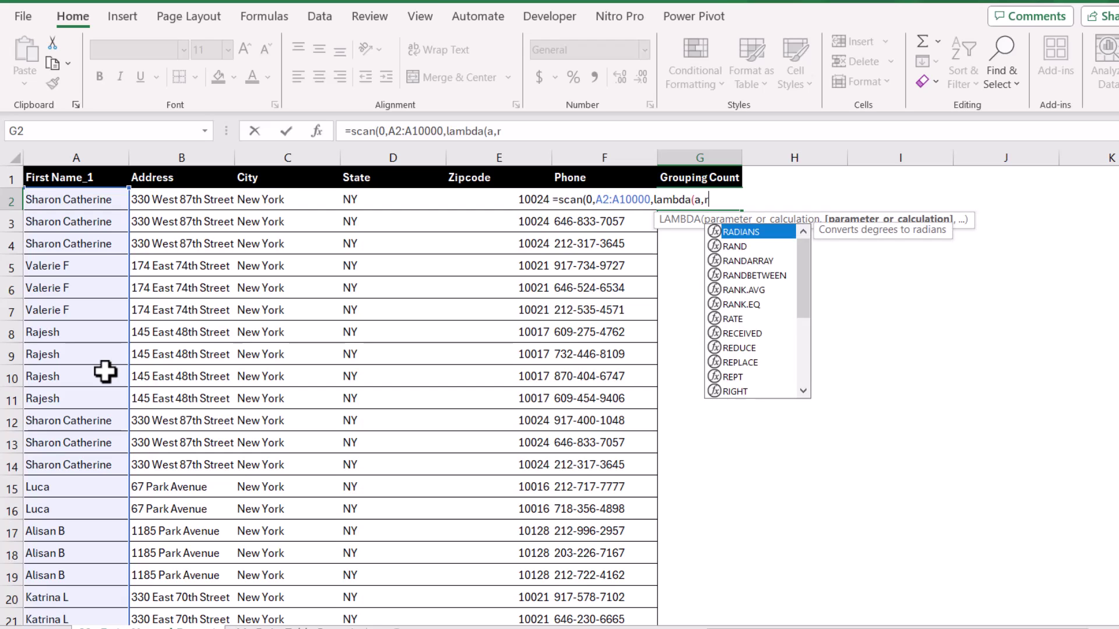
type(",")
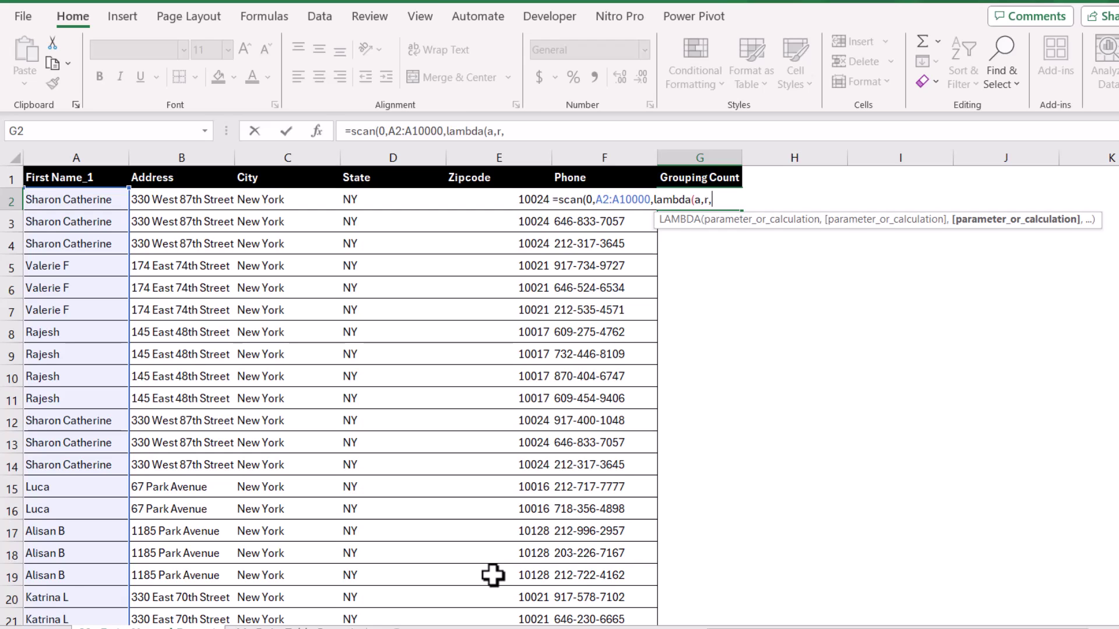
Start an IF inside the LAMBDA with the logical test r=OFFSET(r,-1,0)
type("if(")
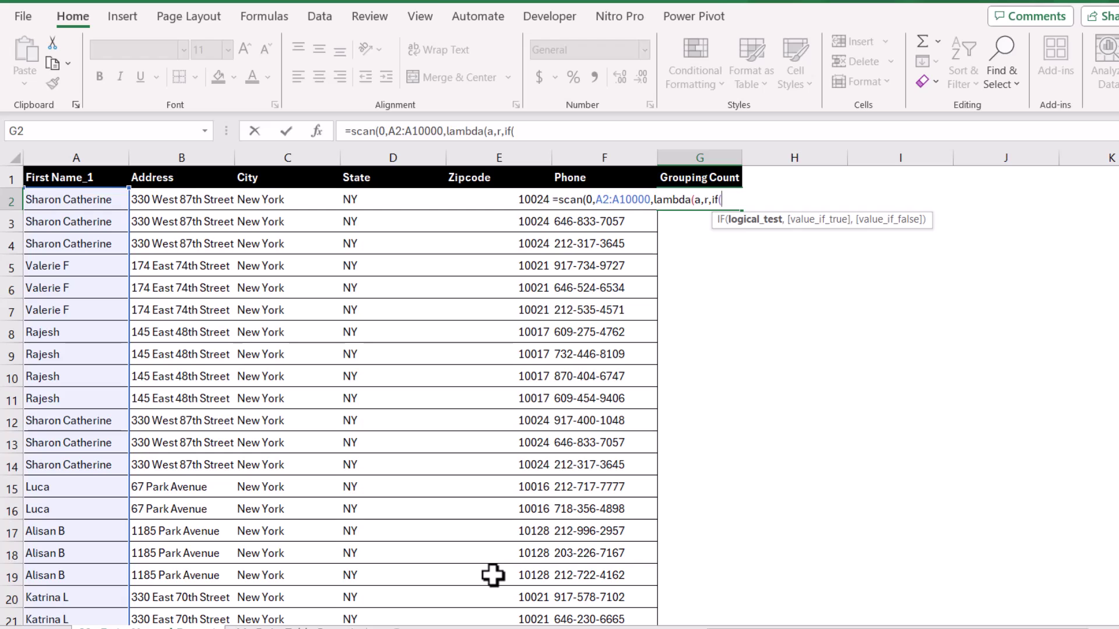
type("r")
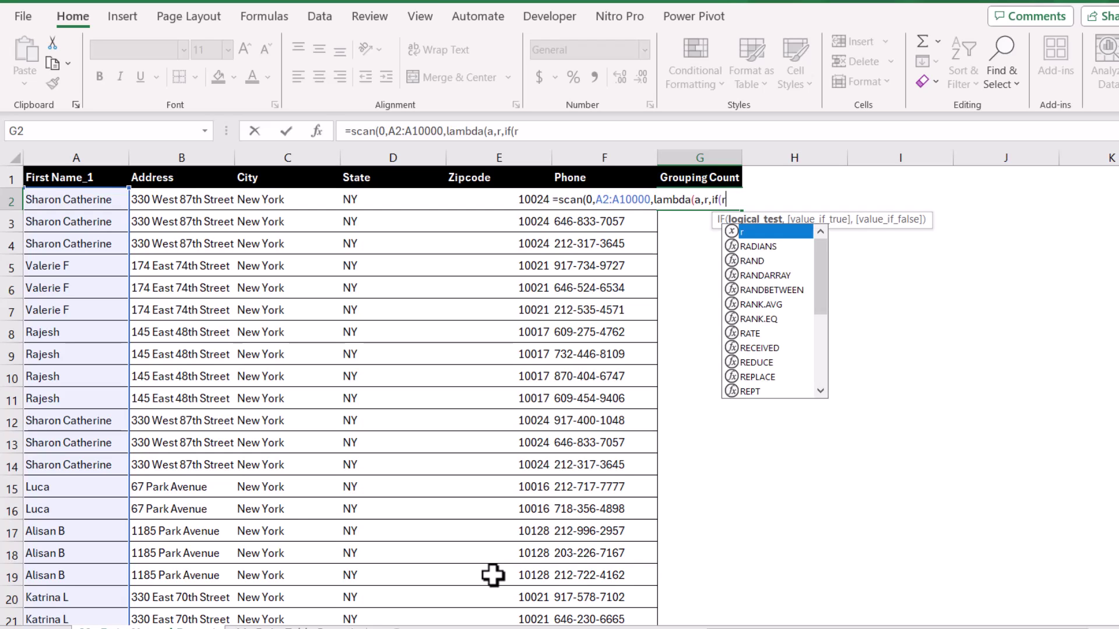
type("=")
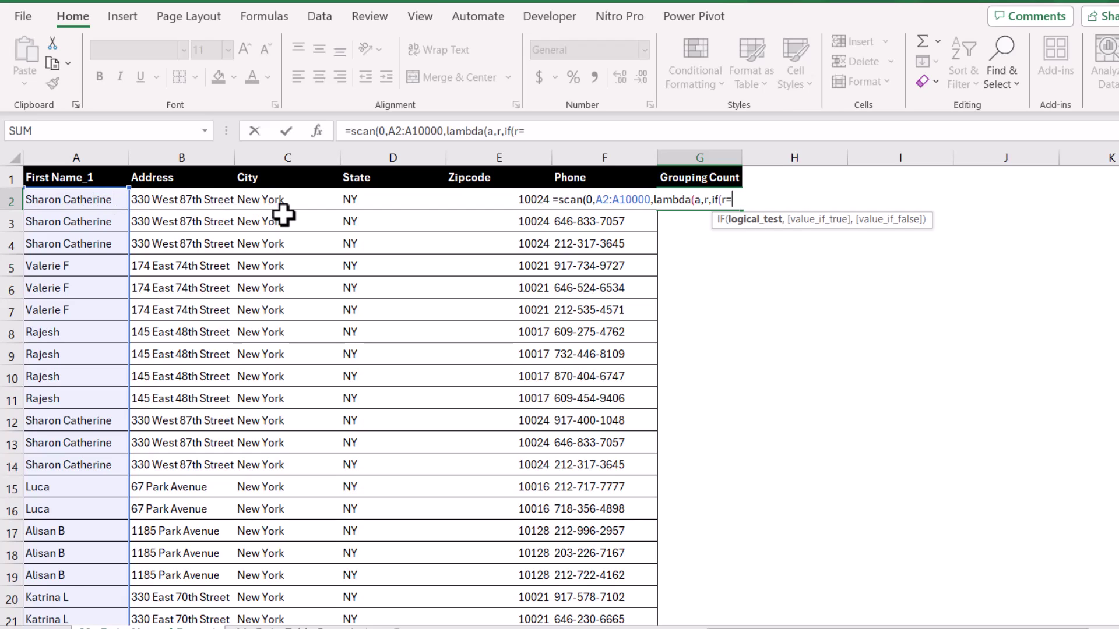
type("offset(")
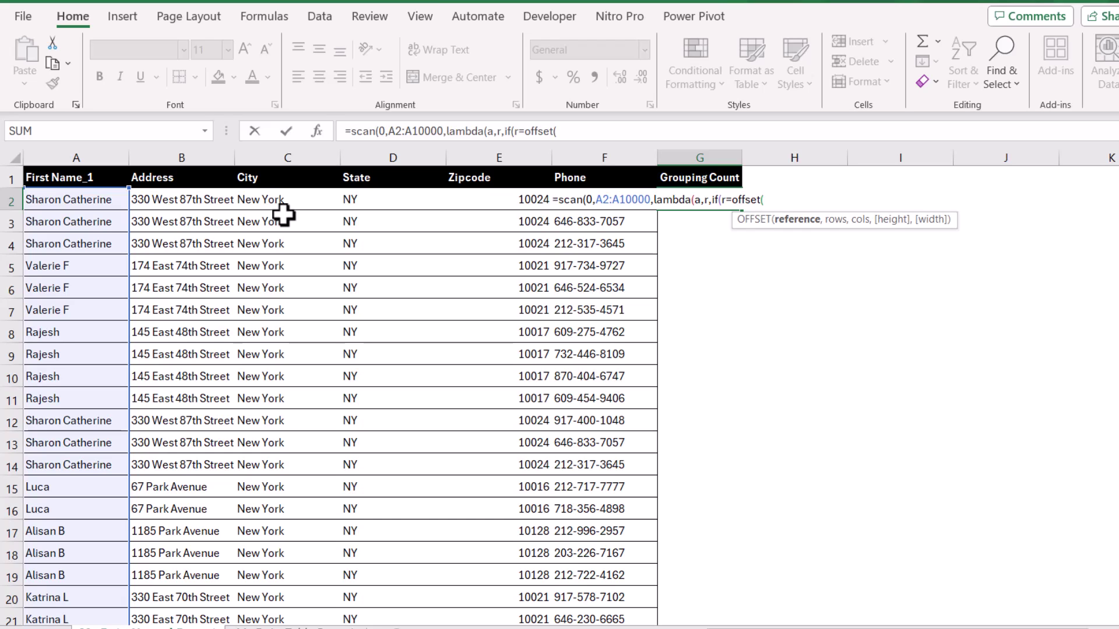
type("r")
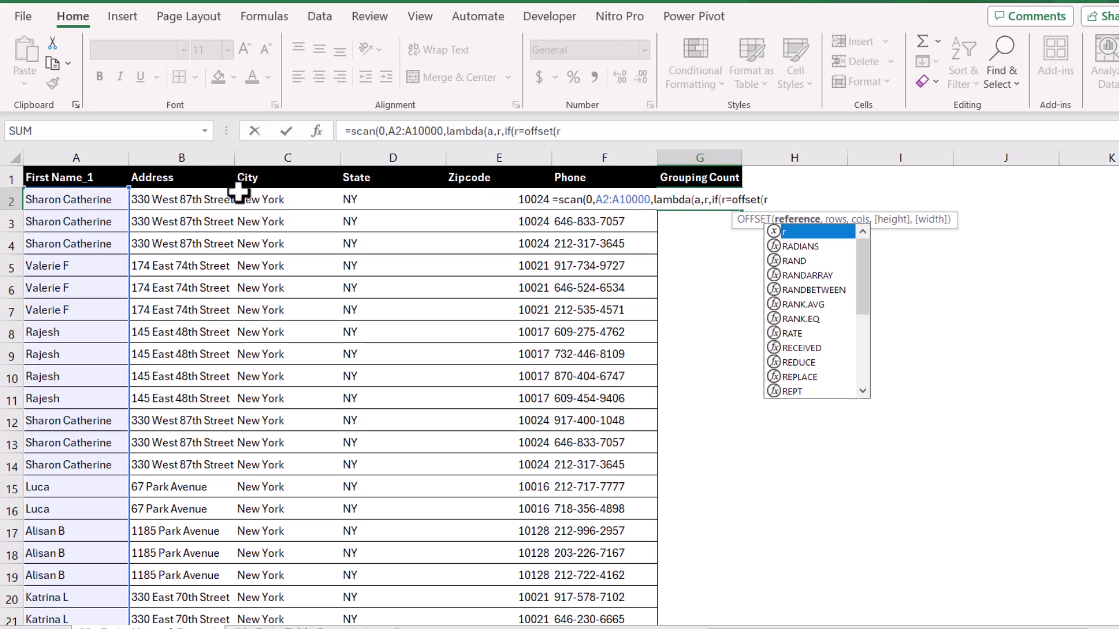
type(",")
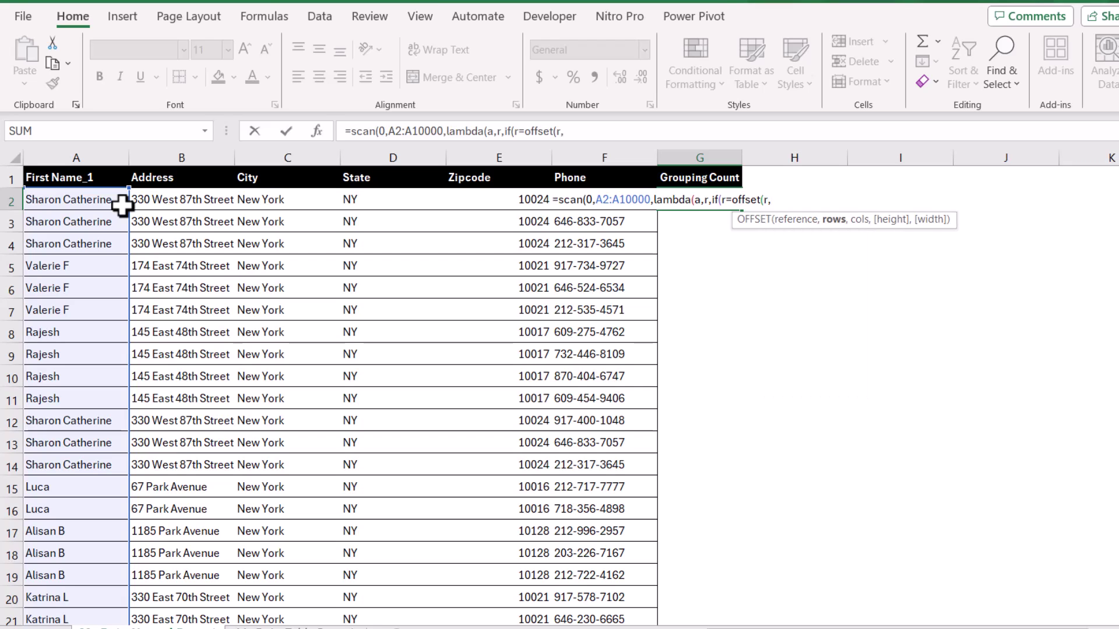
type("-1")
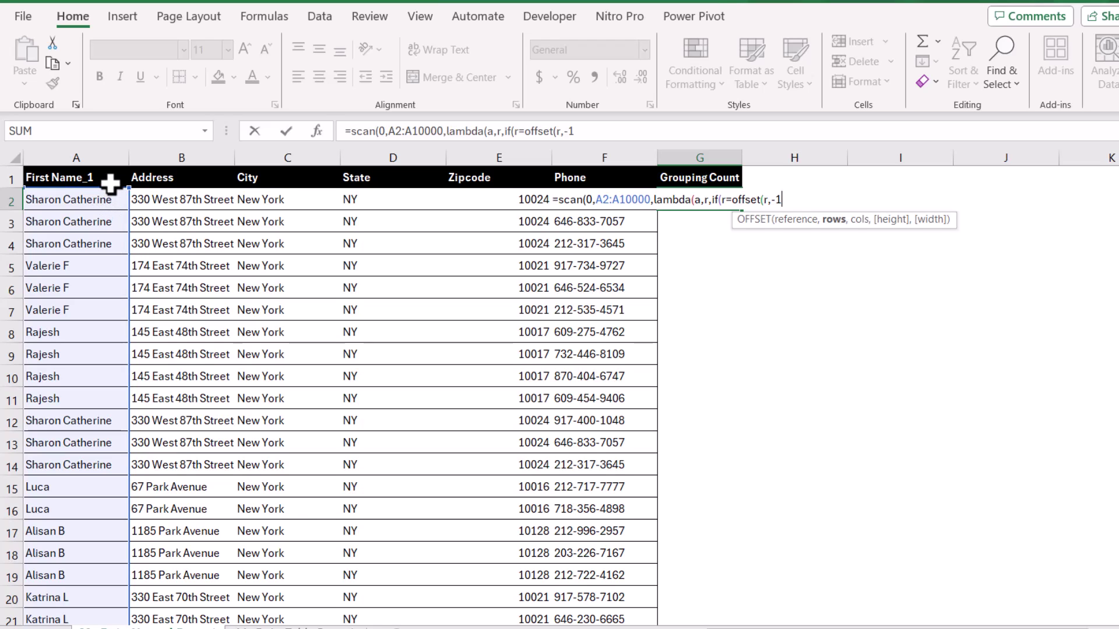
type(",")
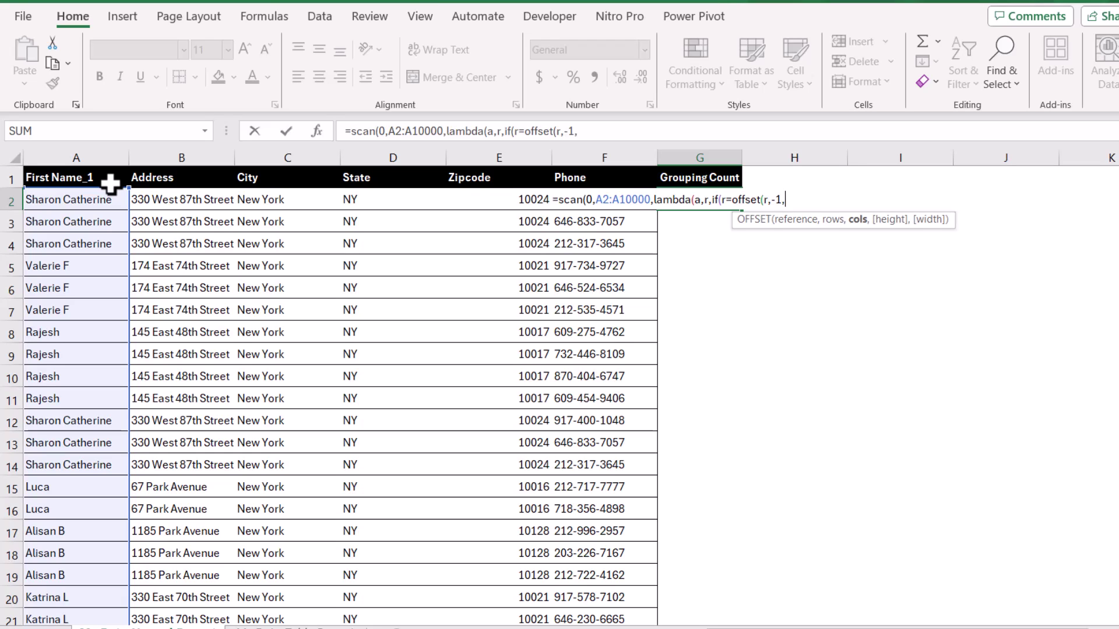
type("0)")
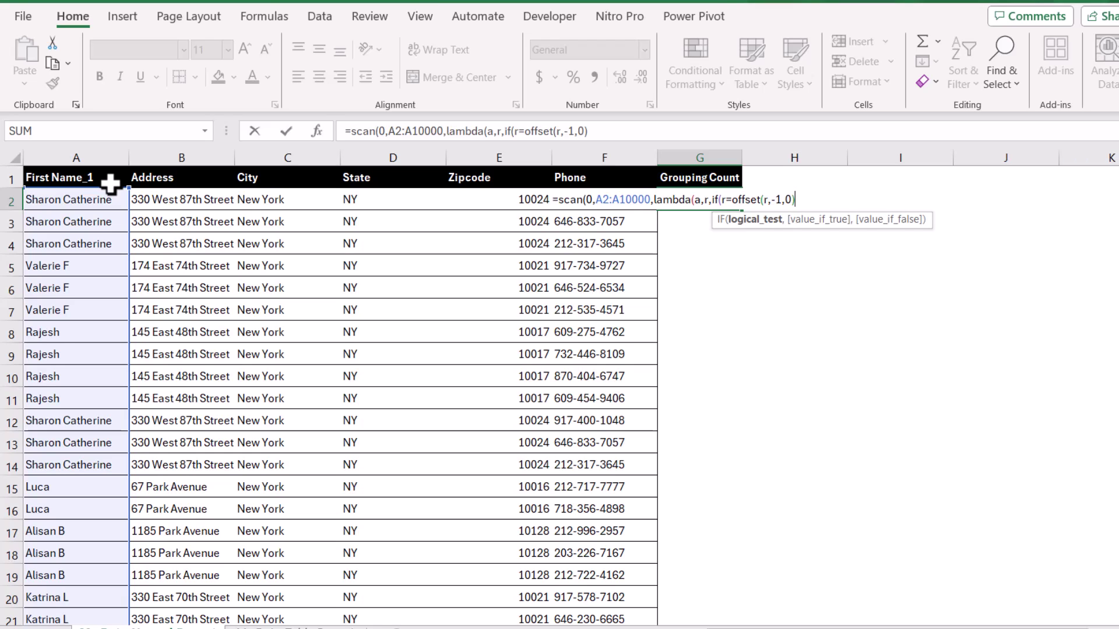
Complete the IF to return a when true and a+1 when false, close all parentheses and enter the formula
type(",")
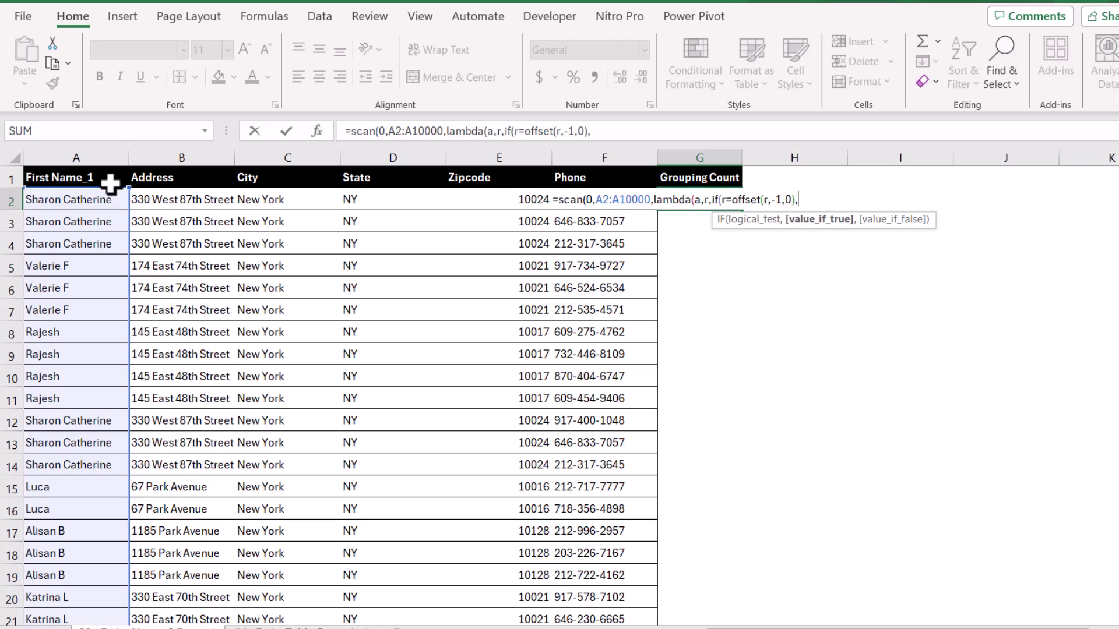
type("a")
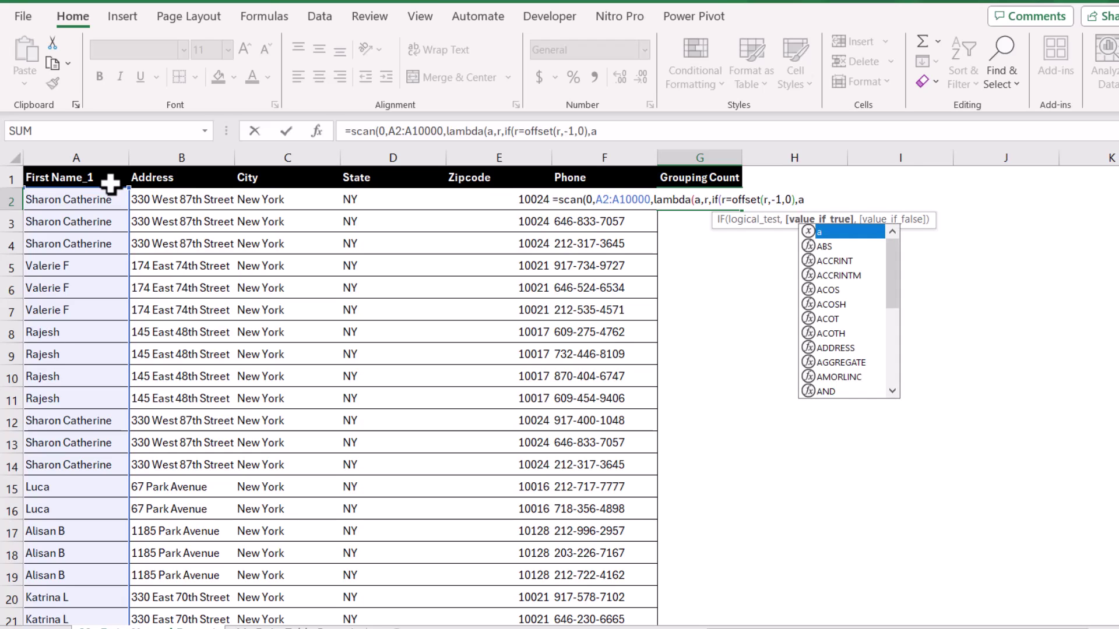
type(",")
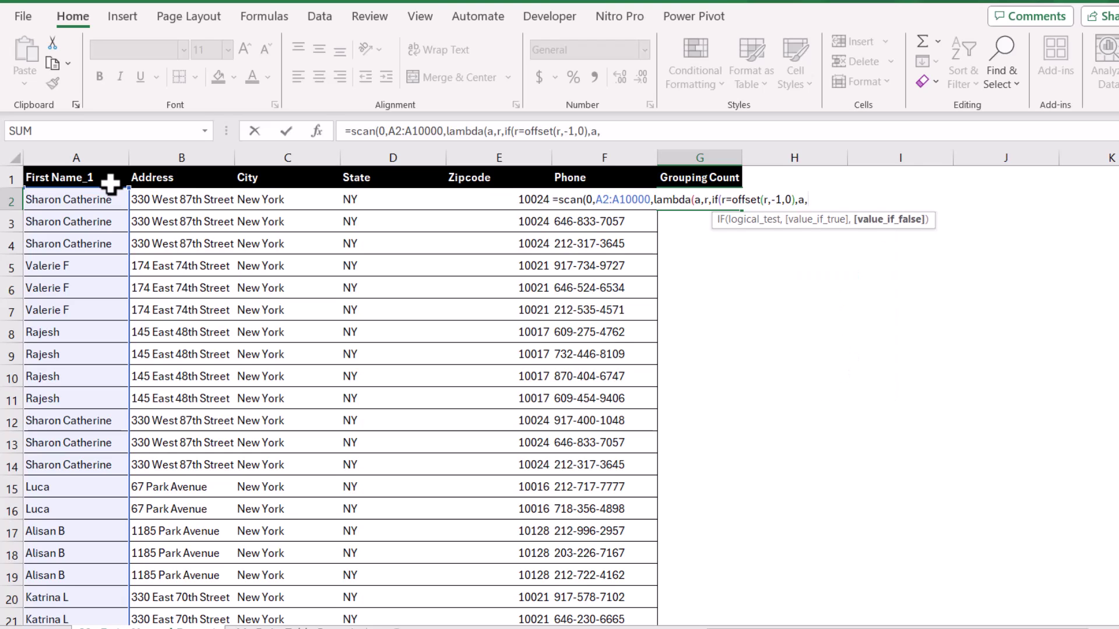
type("a+1)")
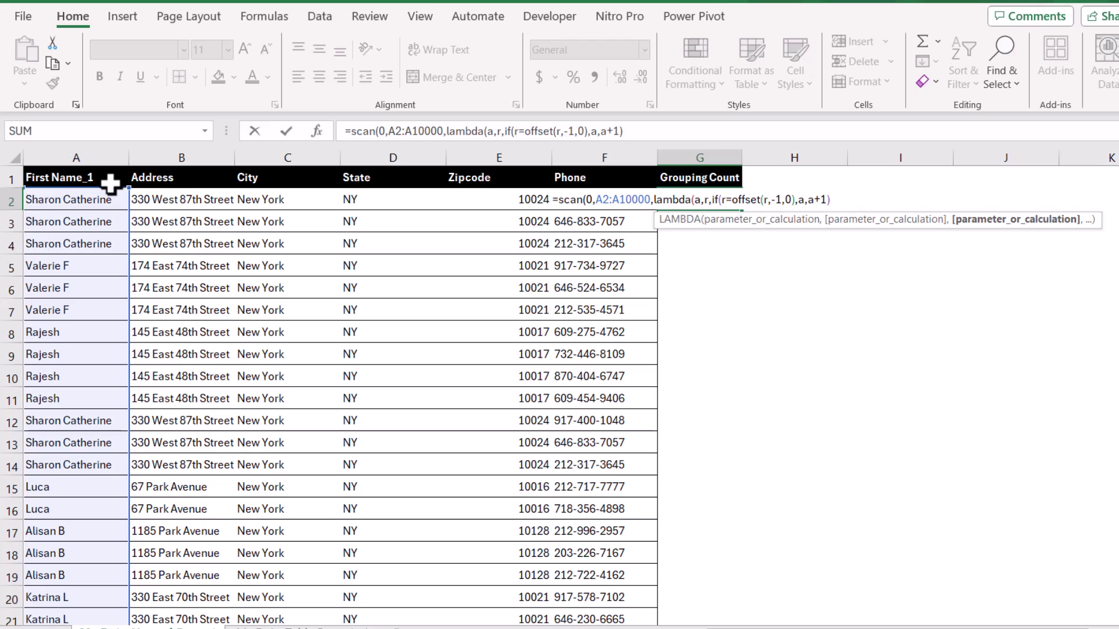
type(")")
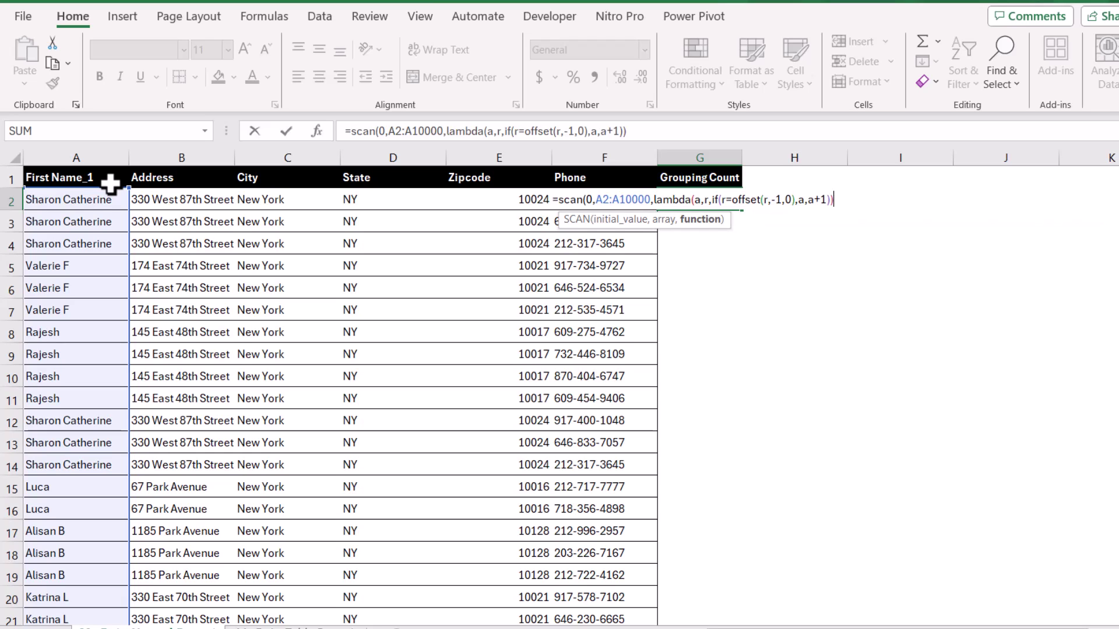
type(")")
key("Return")
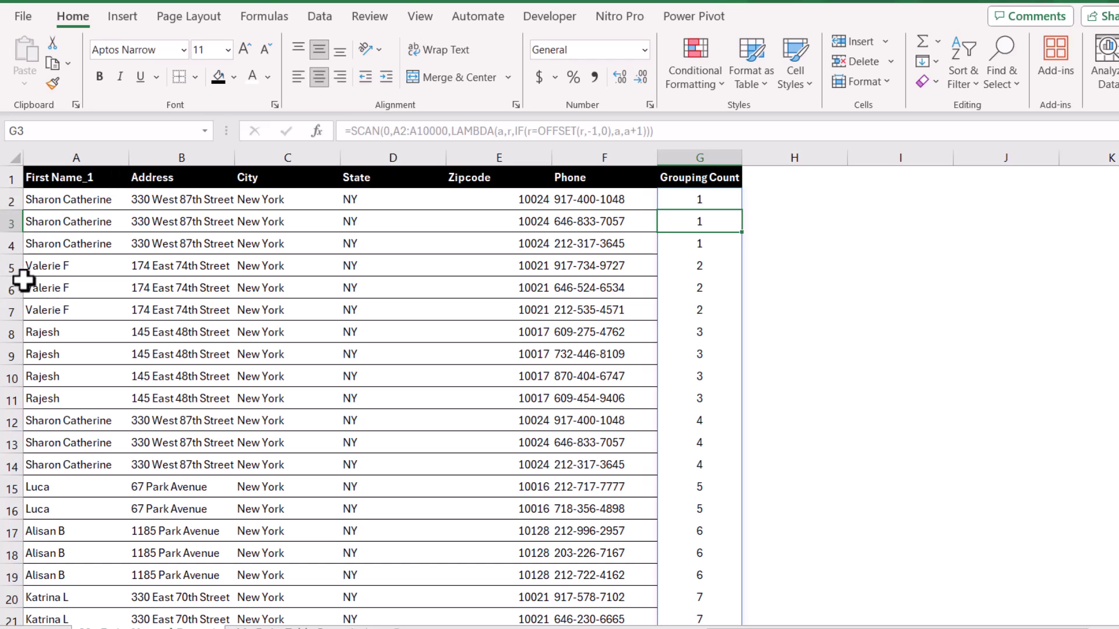
Insert a blank row at row 5 and delete it again
right_click(7, 263)
left_click(120, 428)
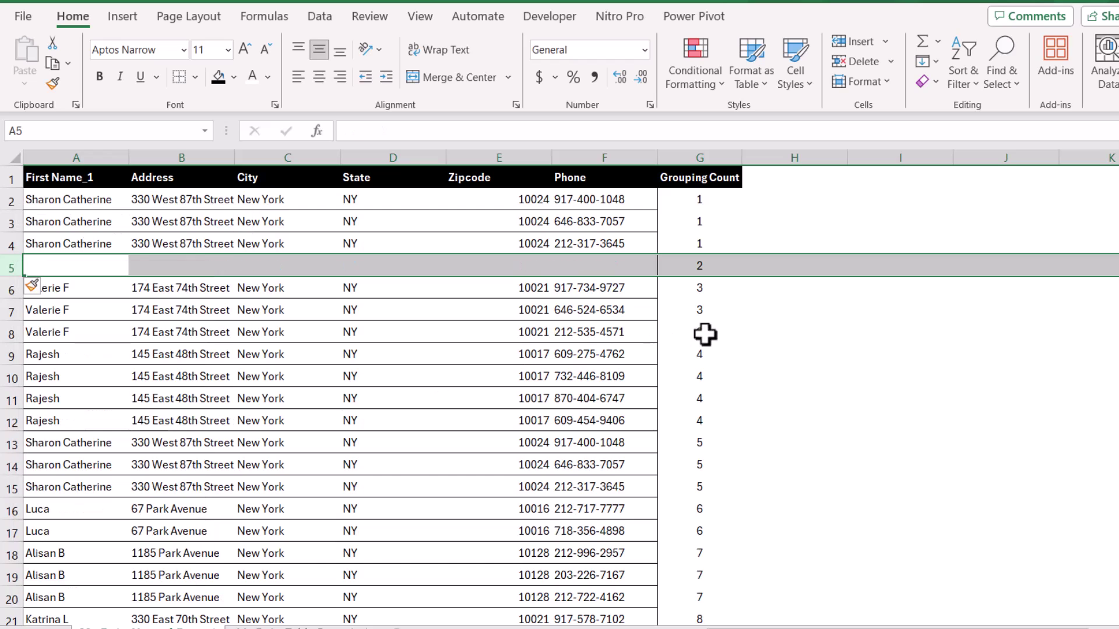
left_click(249, 369)
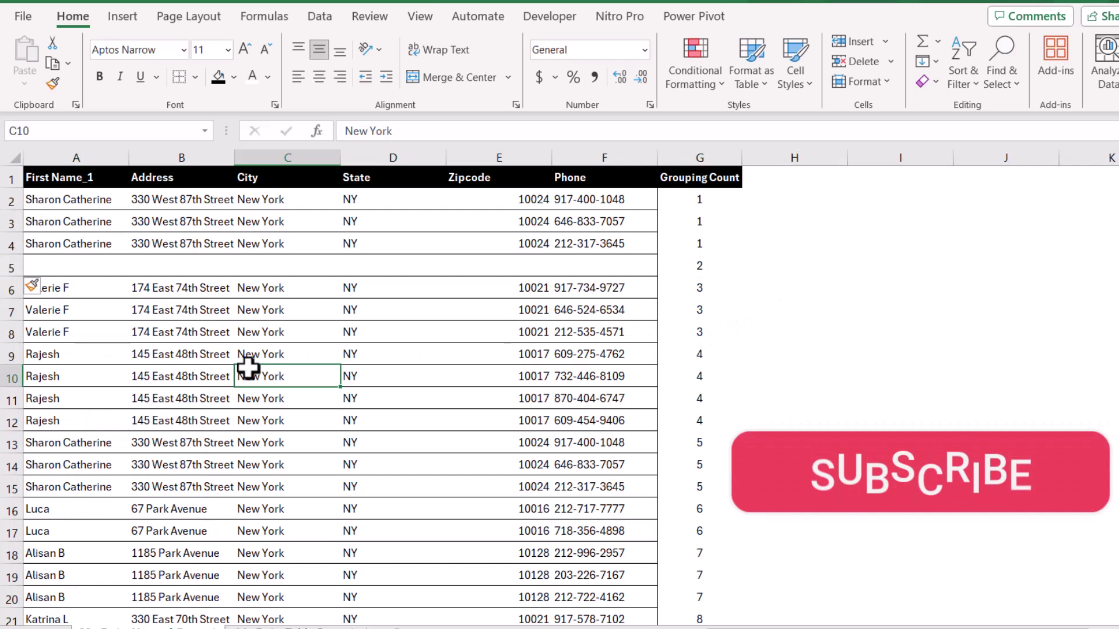
right_click(8, 265)
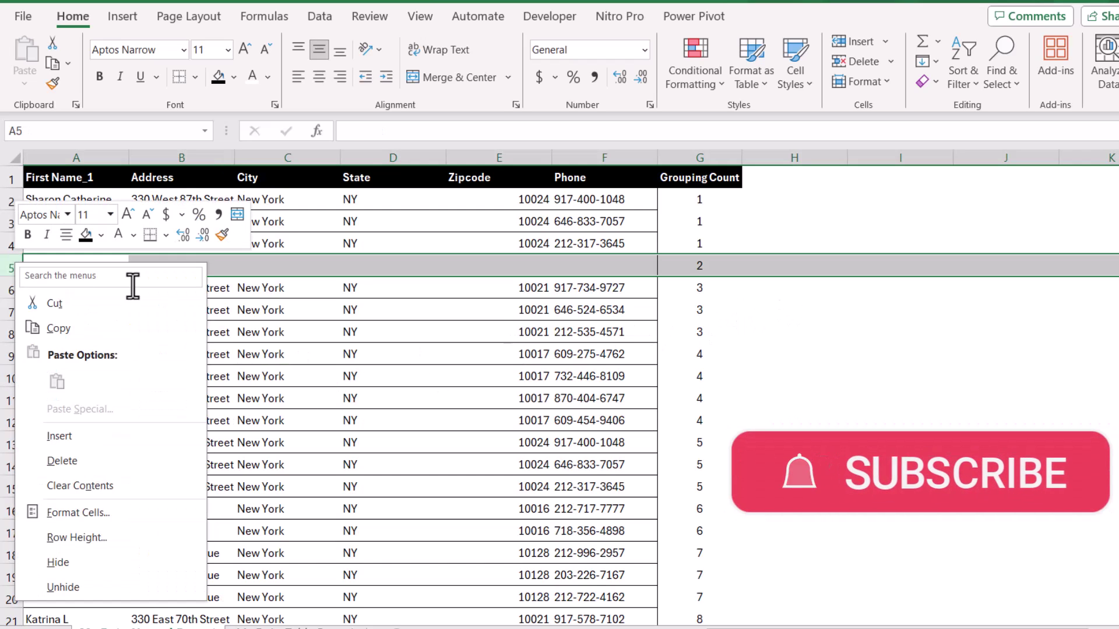
left_click(55, 461)
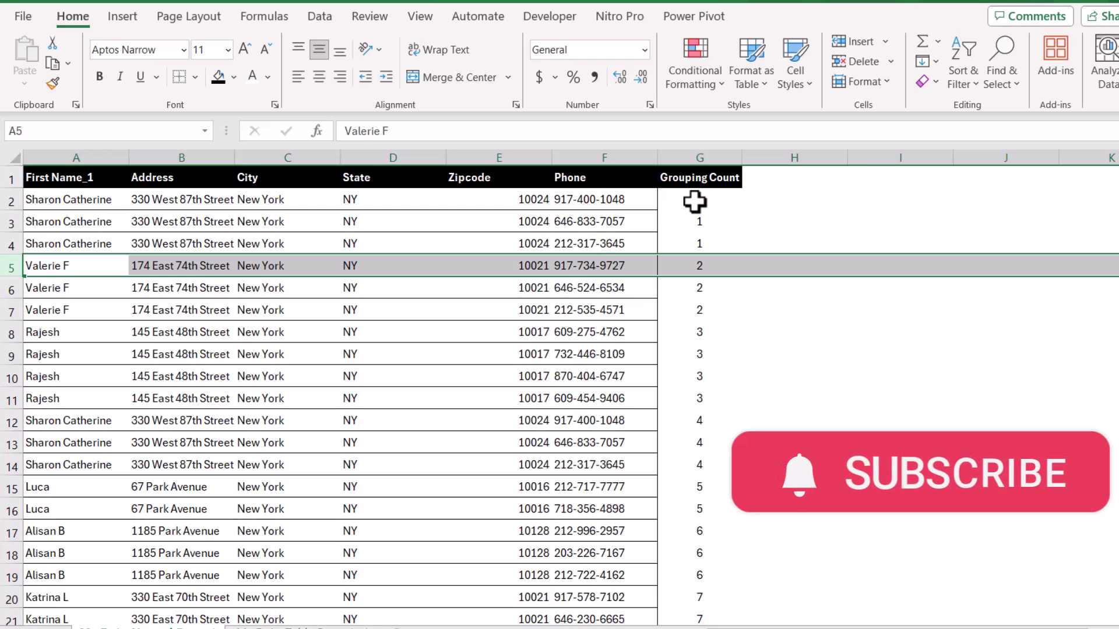
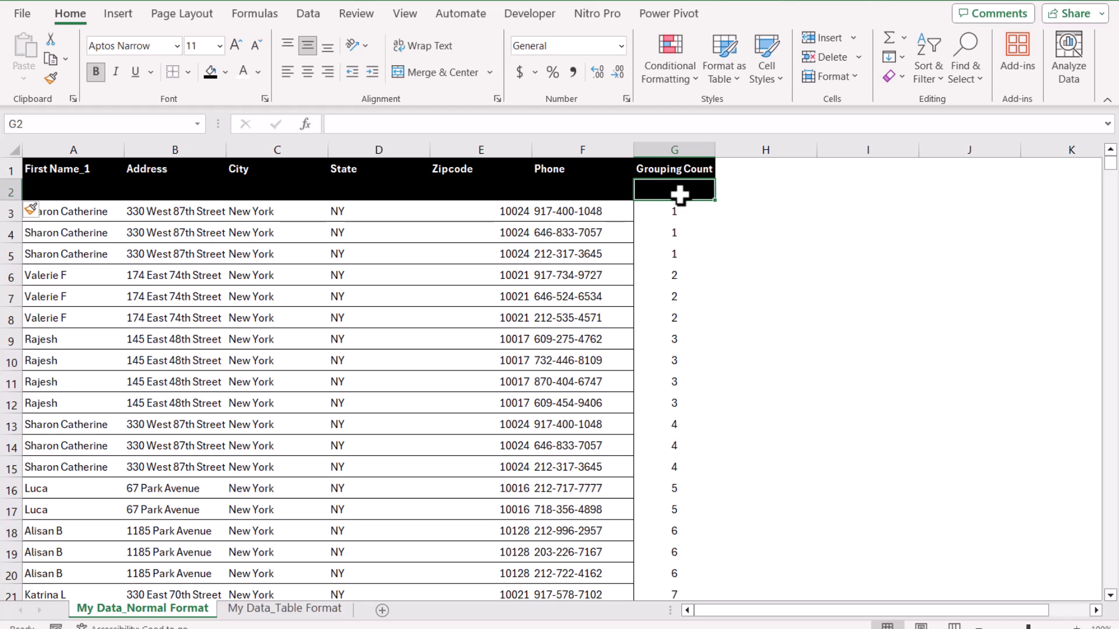
Delete the blank row 2 directly beneath the header row
left_click(11, 190)
right_click(12, 187)
left_click(43, 377)
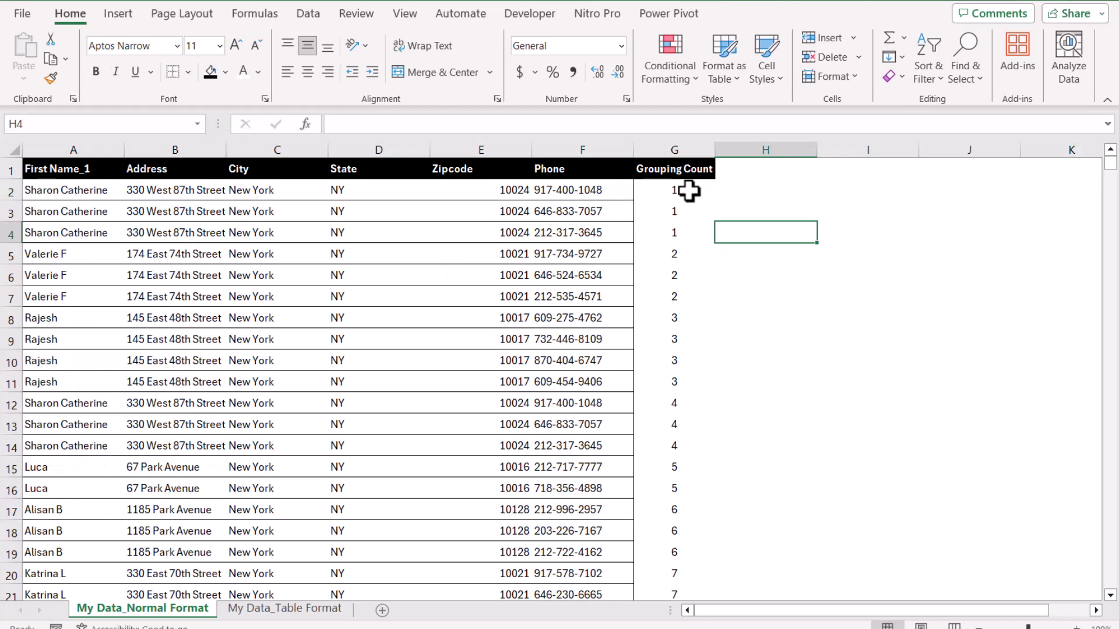
Wrap the SCAN formula in G2 in VSTACK with "Grouping Count" as the first array
left_click(689, 190)
left_click(334, 122)
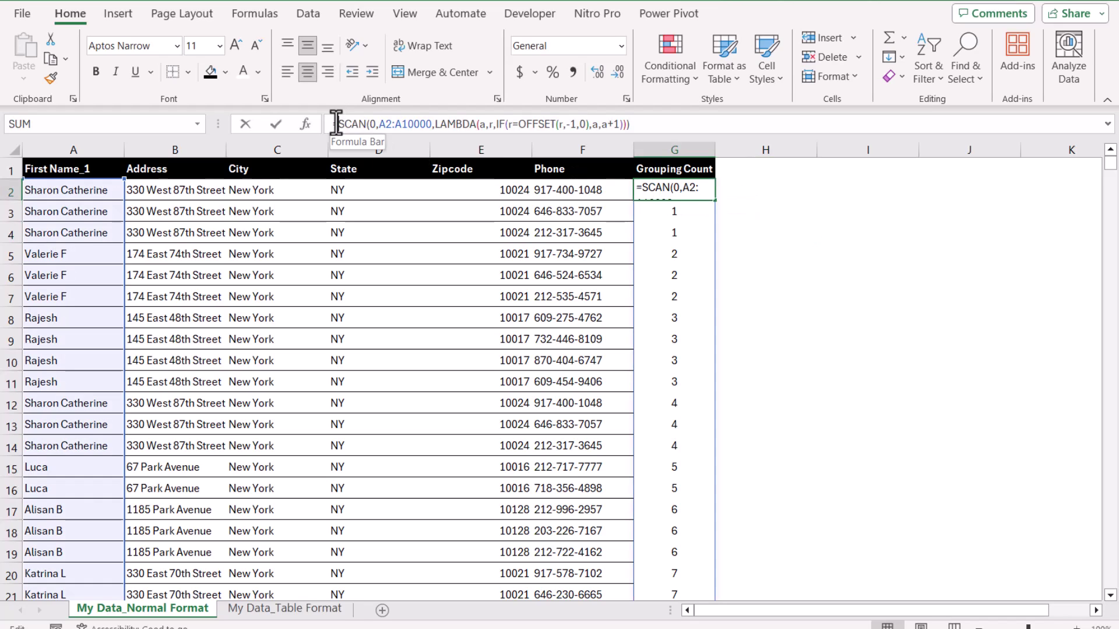
type("Vstack(")
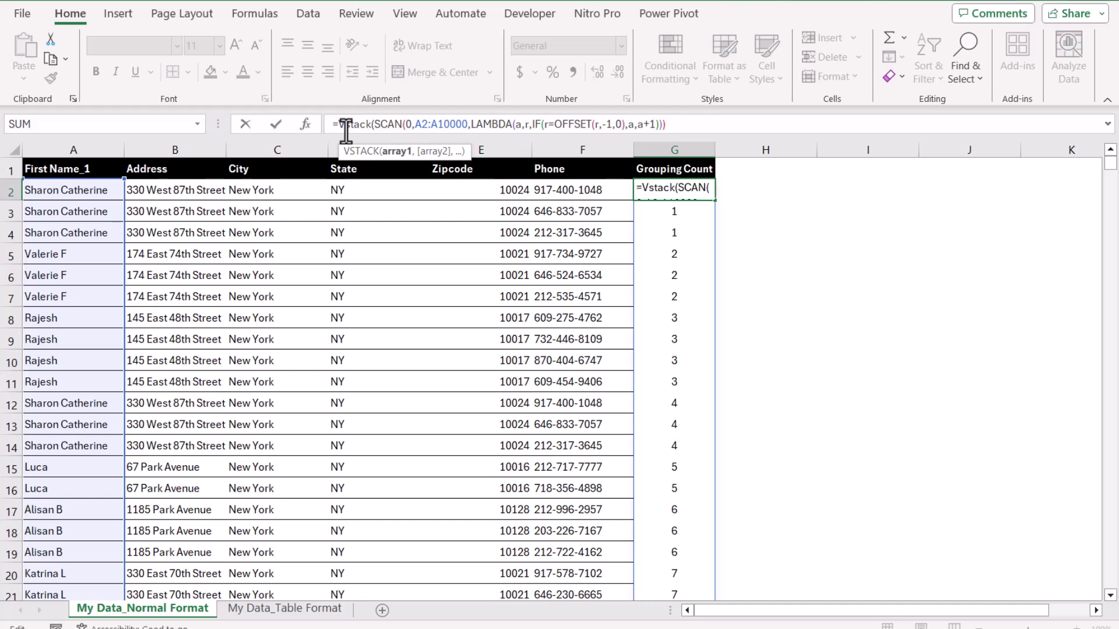
type("\"")
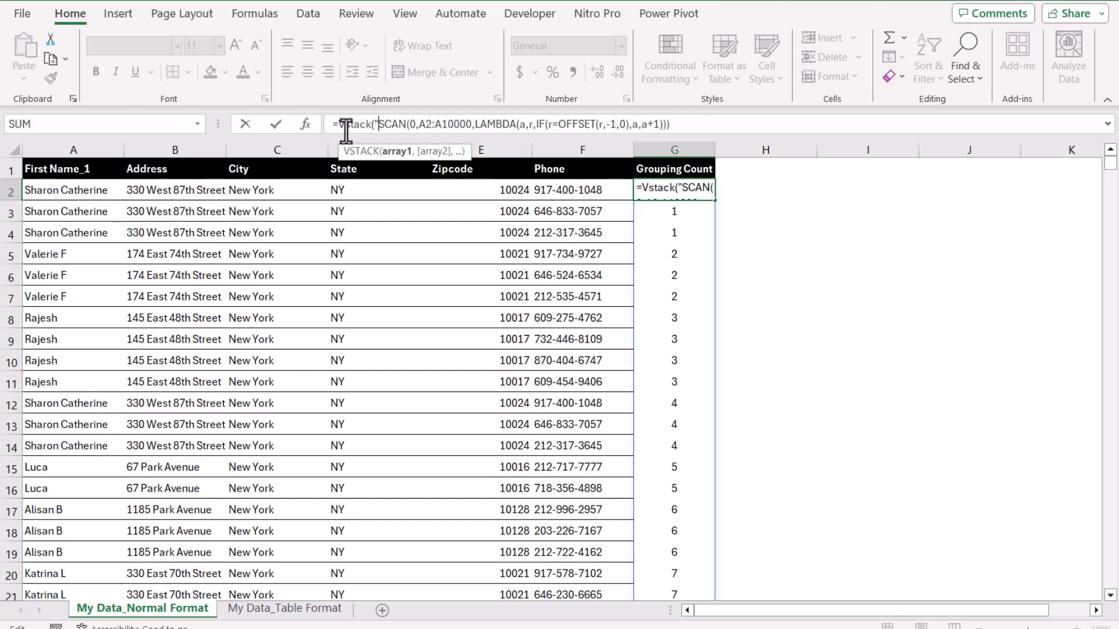
type("Grouping Coun")
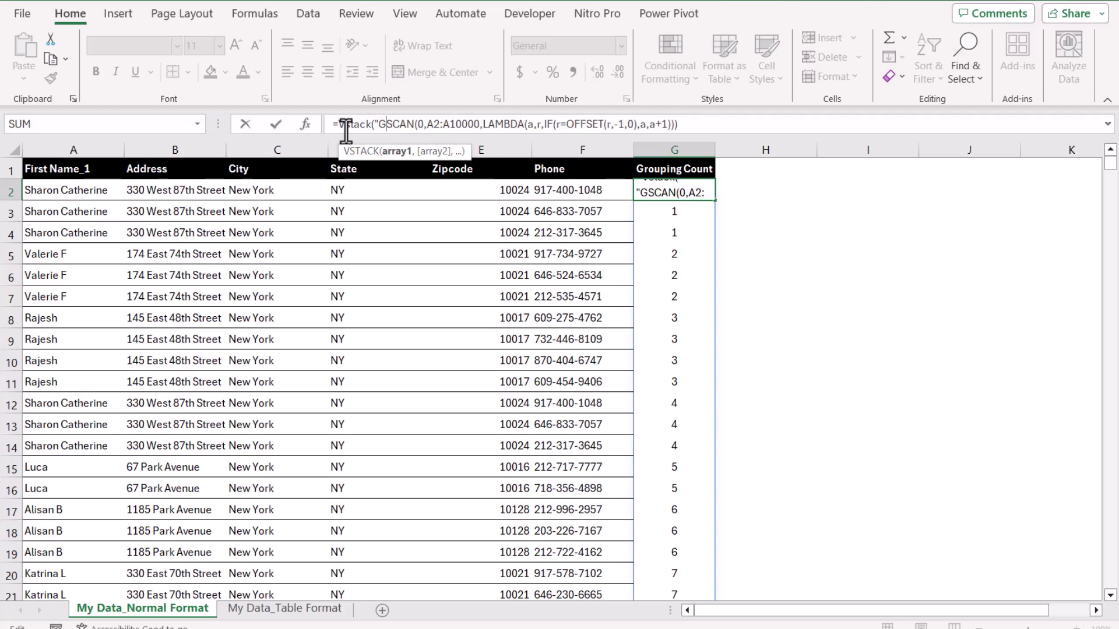
type("t\"")
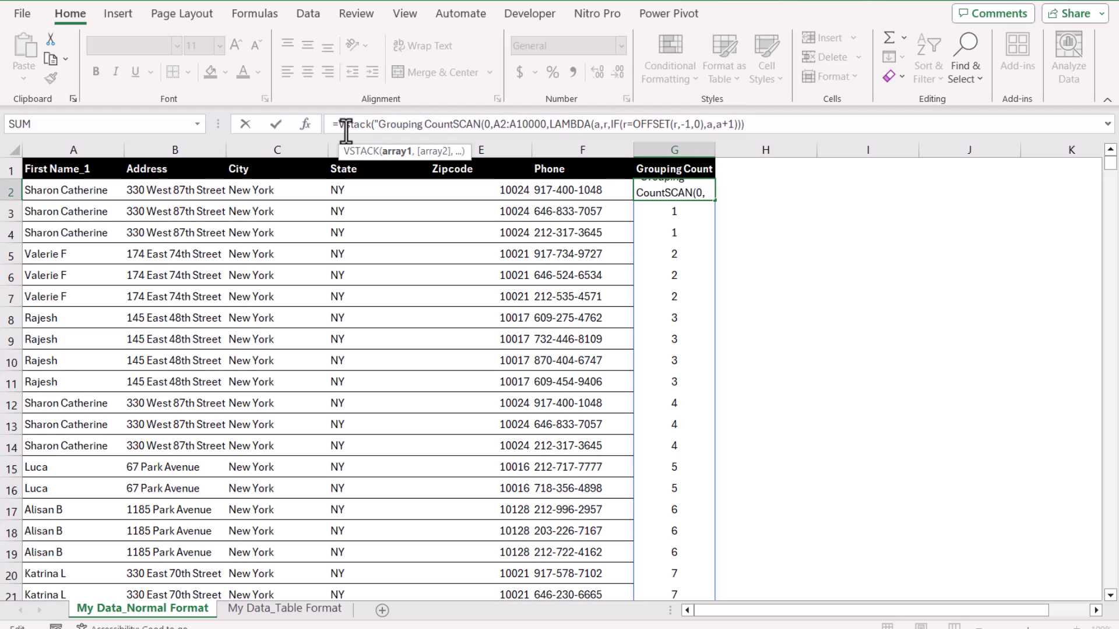
type(",")
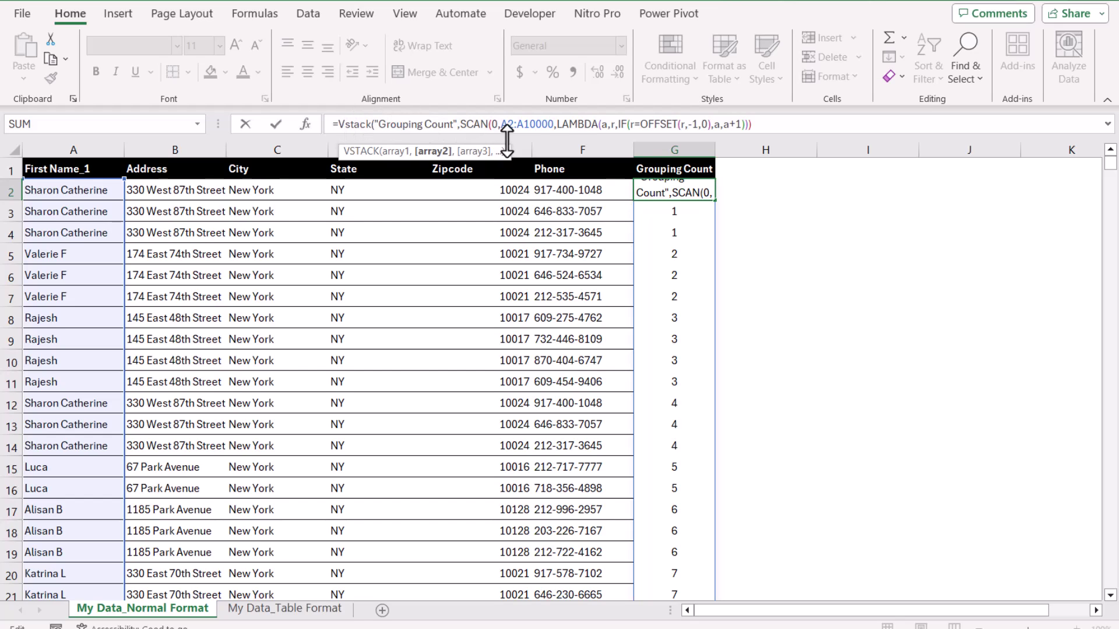
left_click(777, 122)
type(")")
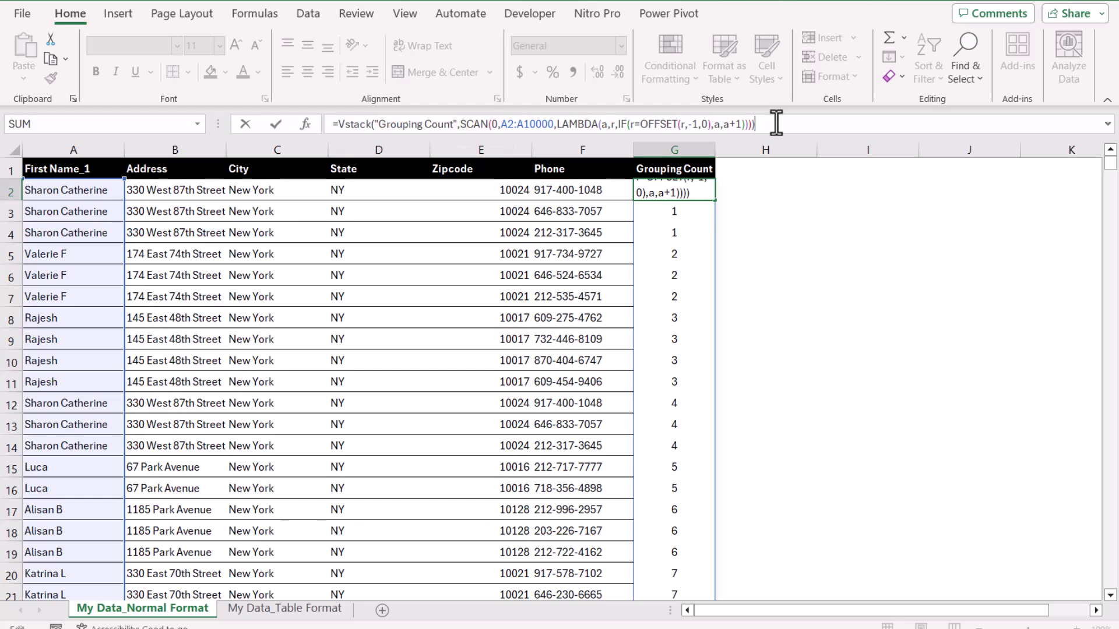
key("Return")
Clear the header text in G1 and move the VSTACK formula from G2 into G1
left_click(680, 176)
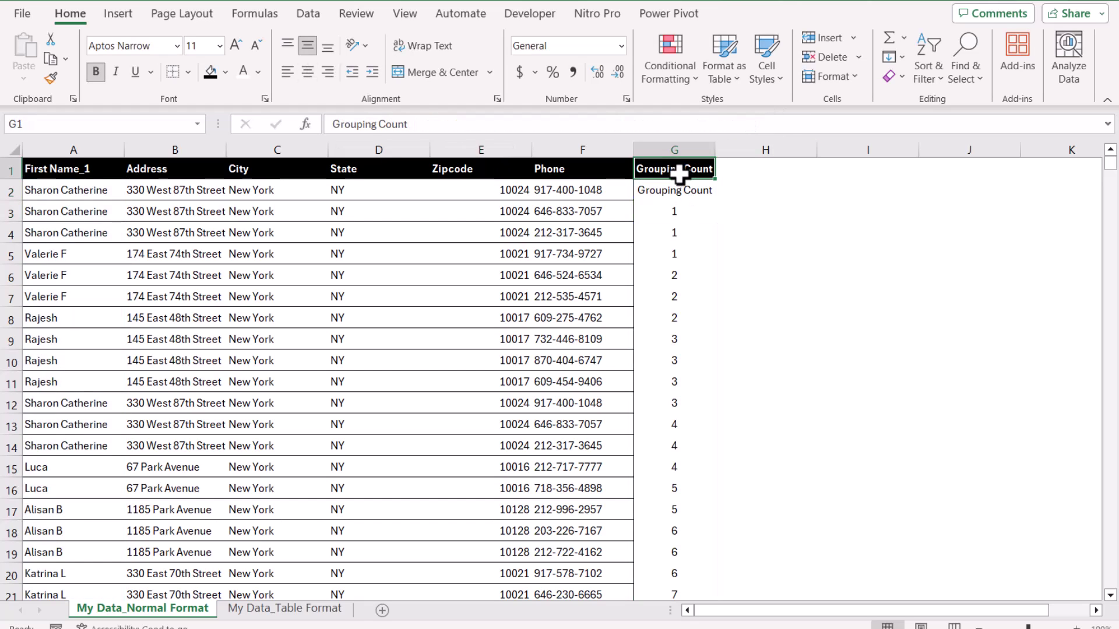
key("Delete")
left_click(688, 183)
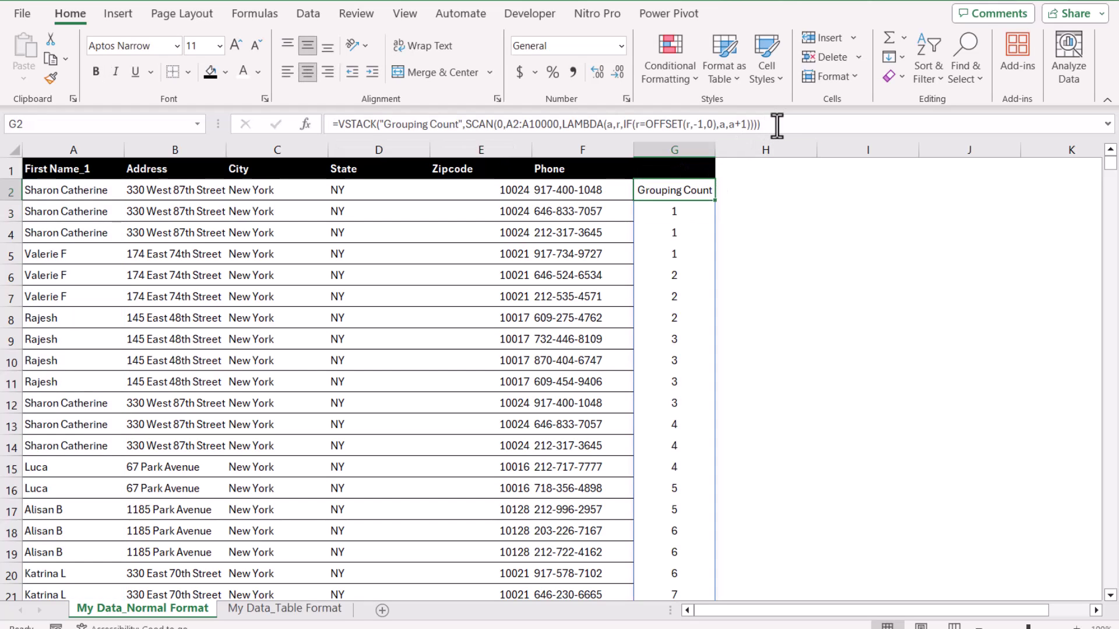
left_click_drag(778, 124, 328, 124)
key("ctrl+c")
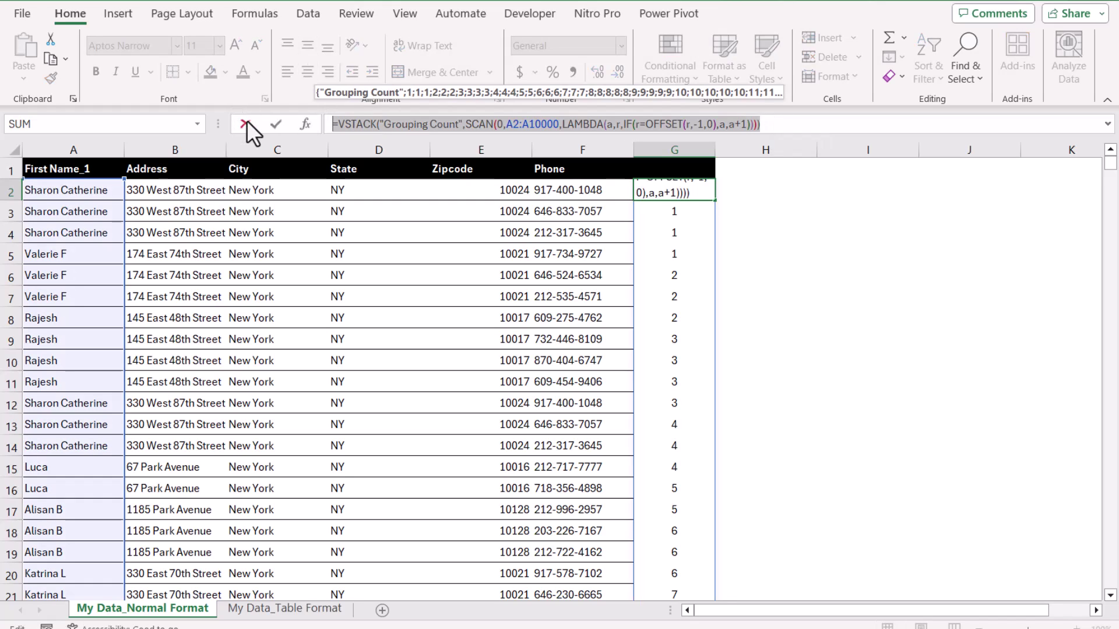
key("Delete")
key("Return")
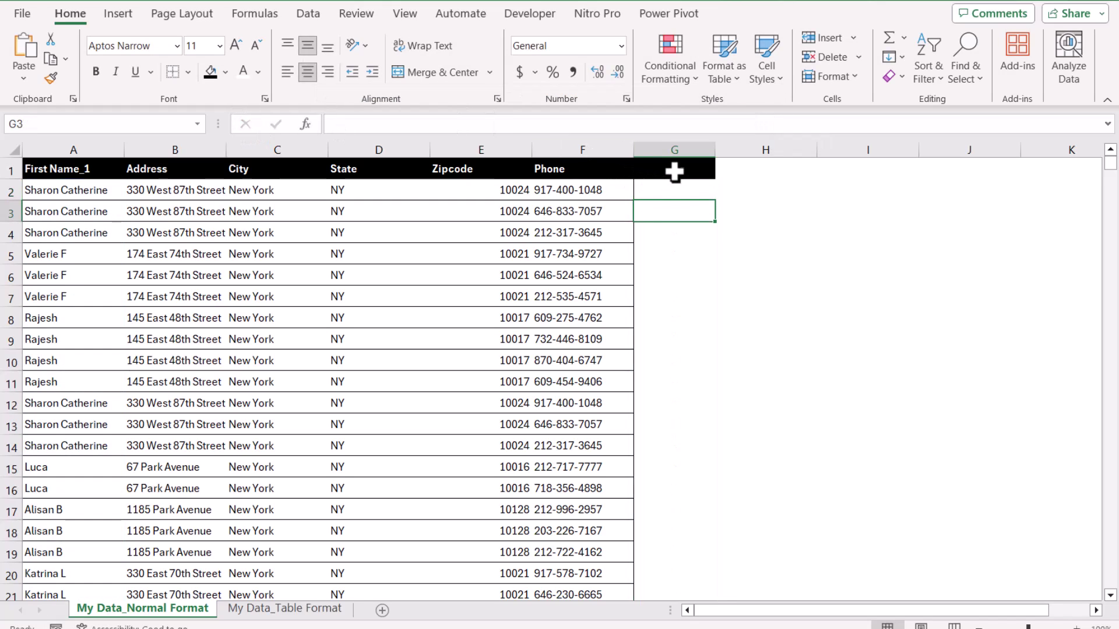
left_click(676, 170)
double_click(676, 170)
key("ctrl+v")
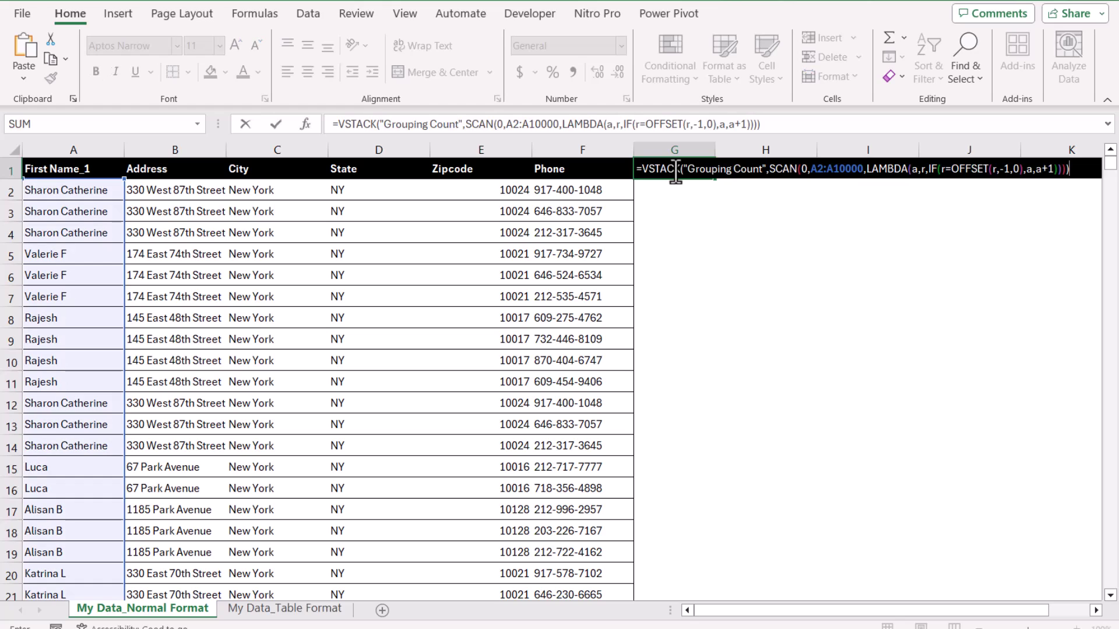
key("Return")
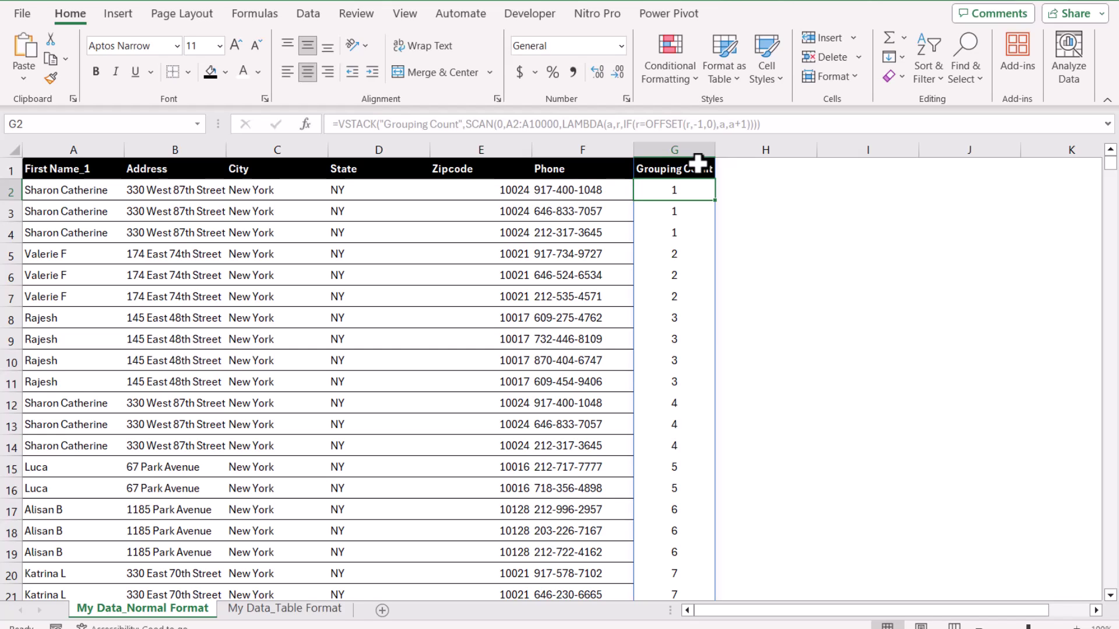
Insert a blank row directly beneath the header row and delete it again
left_click(166, 233)
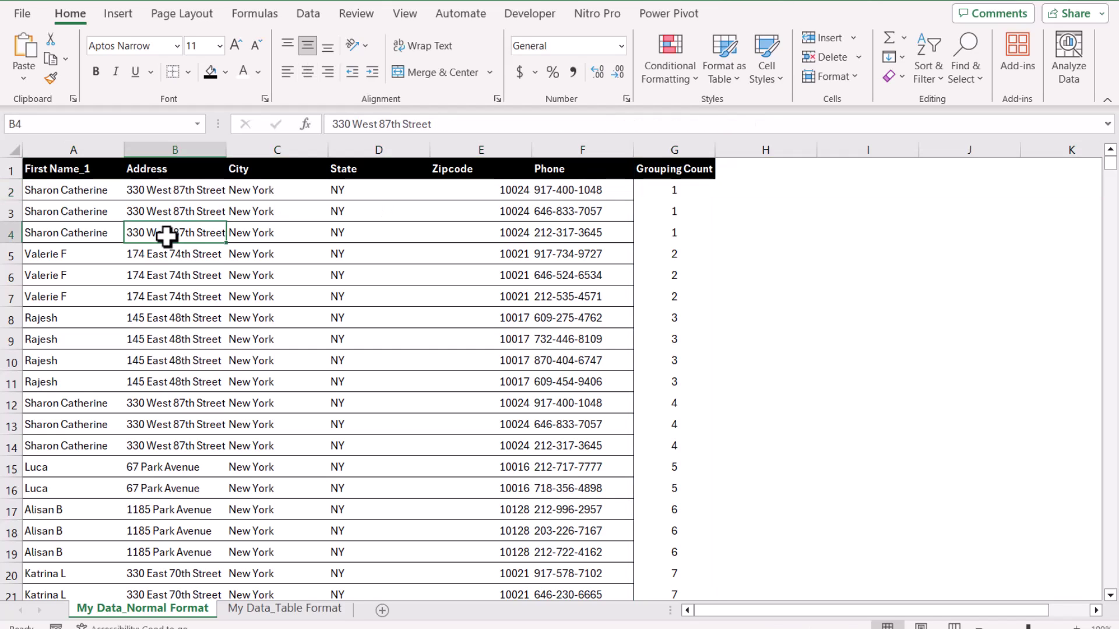
left_click(9, 191)
right_click(9, 191)
left_click(65, 358)
left_click(749, 282)
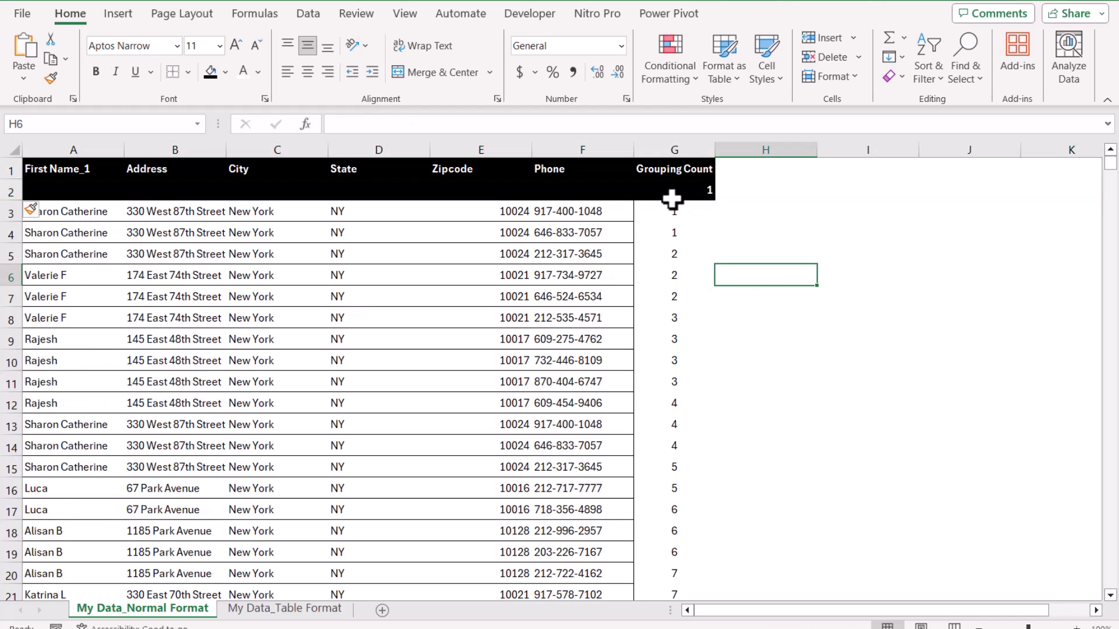
left_click(17, 188)
right_click(16, 188)
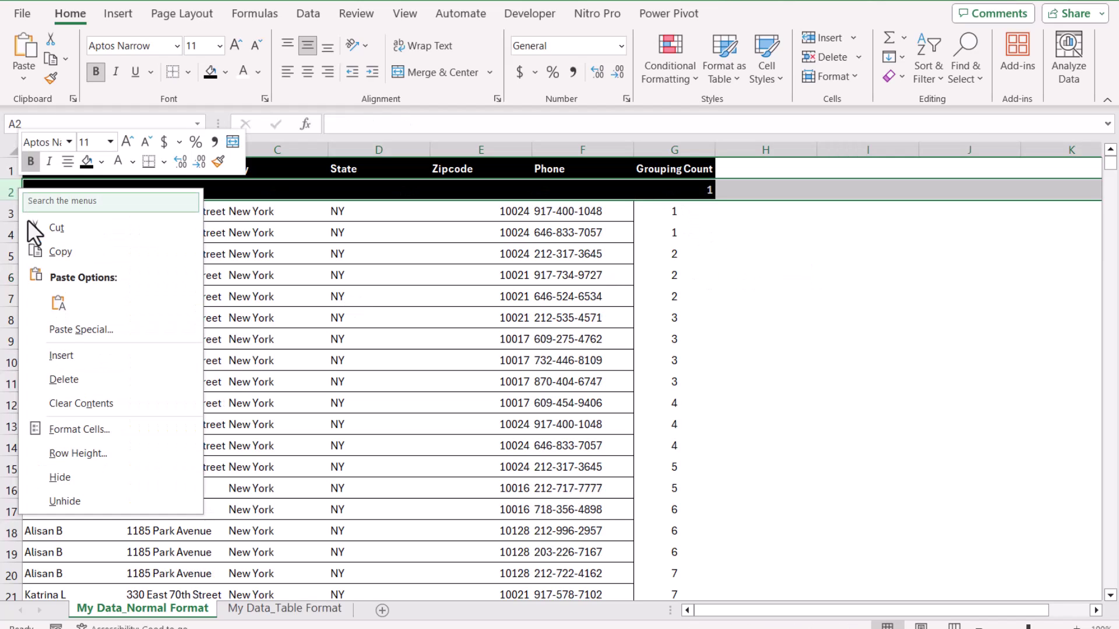
left_click(87, 380)
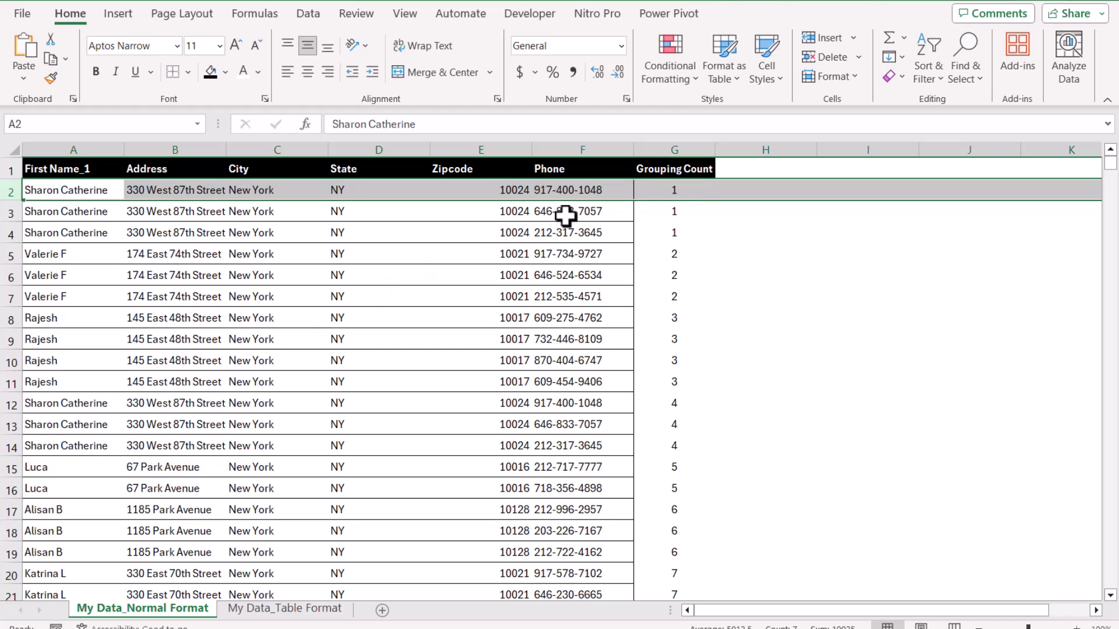
Wrap the VSTACK formula in G1 in TAKE with COUNTA(A:A) as the number of rows
left_click(570, 213)
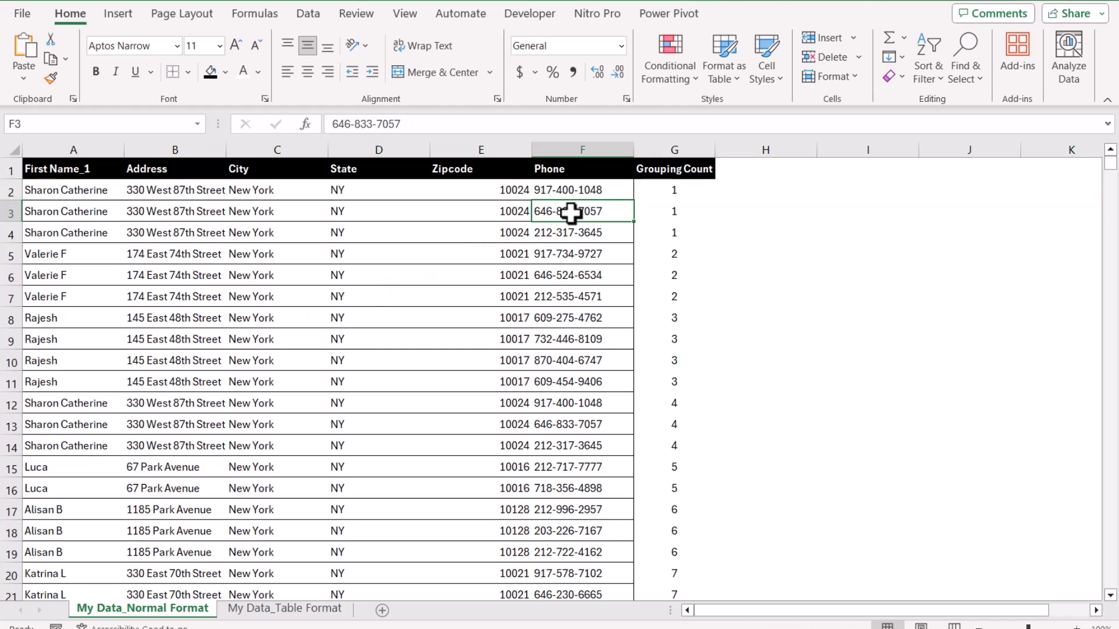
key("ctrl+Down")
scroll(580, 362, "down", 4)
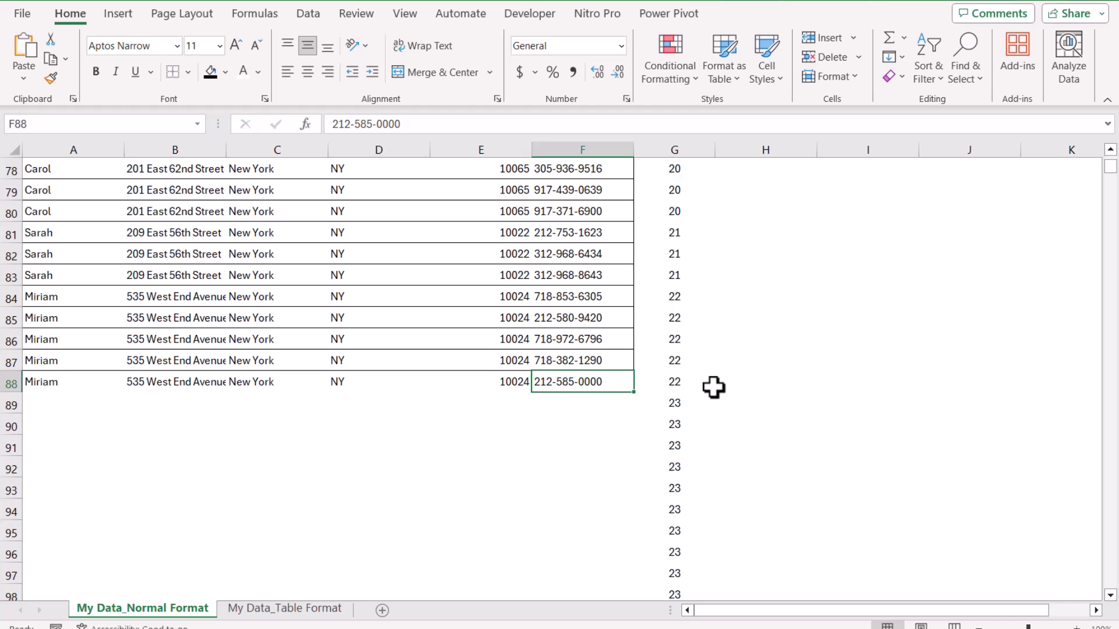
key("ctrl+Up")
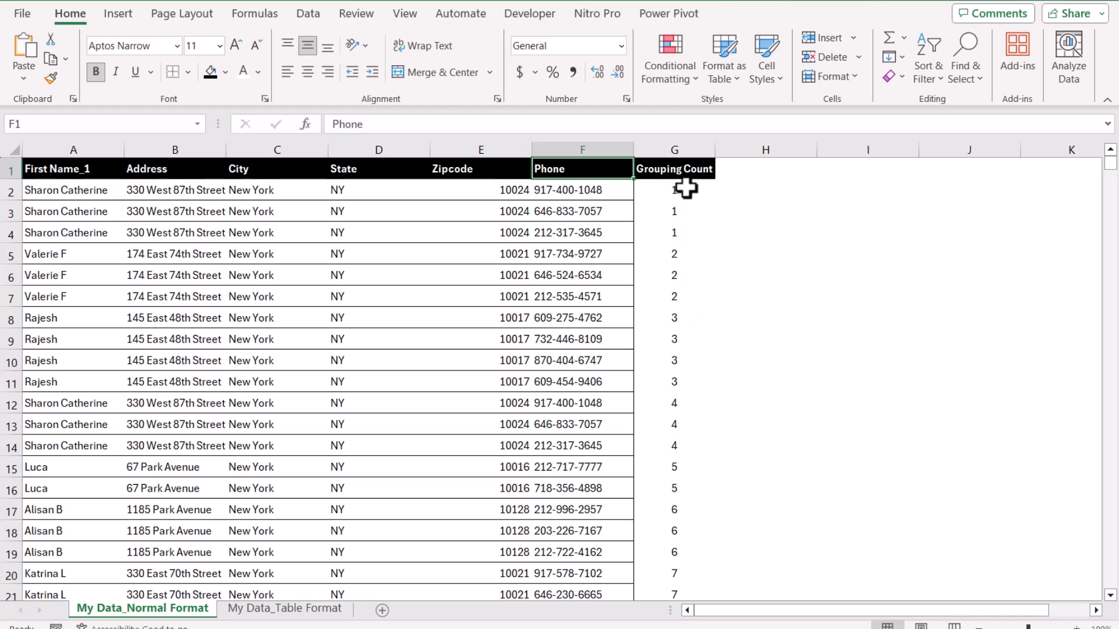
left_click(674, 169)
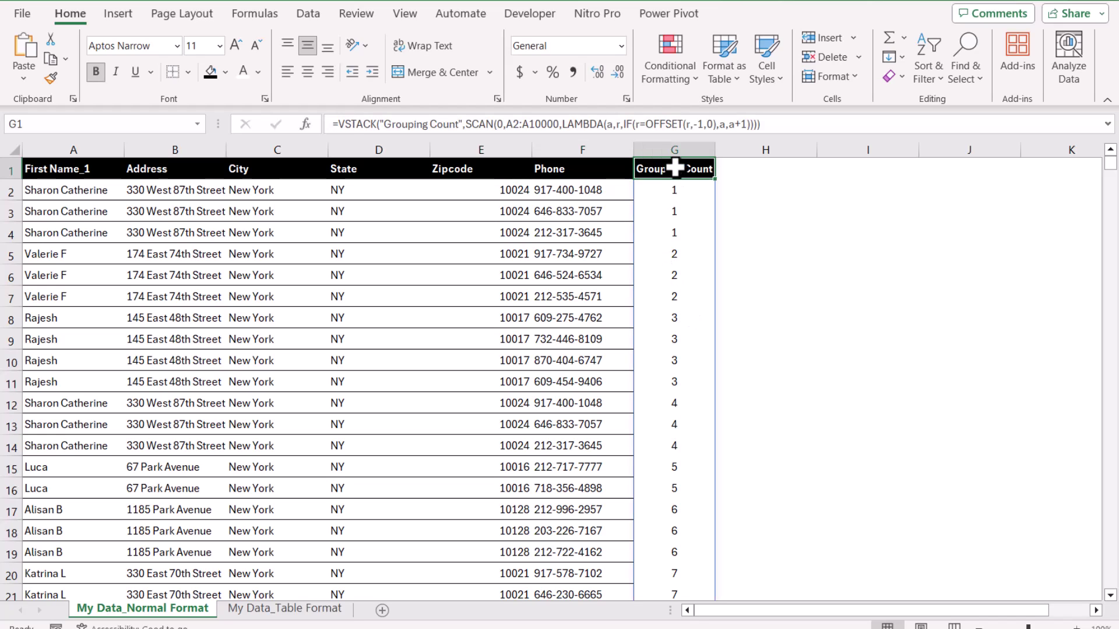
left_click(337, 125)
type("Take(")
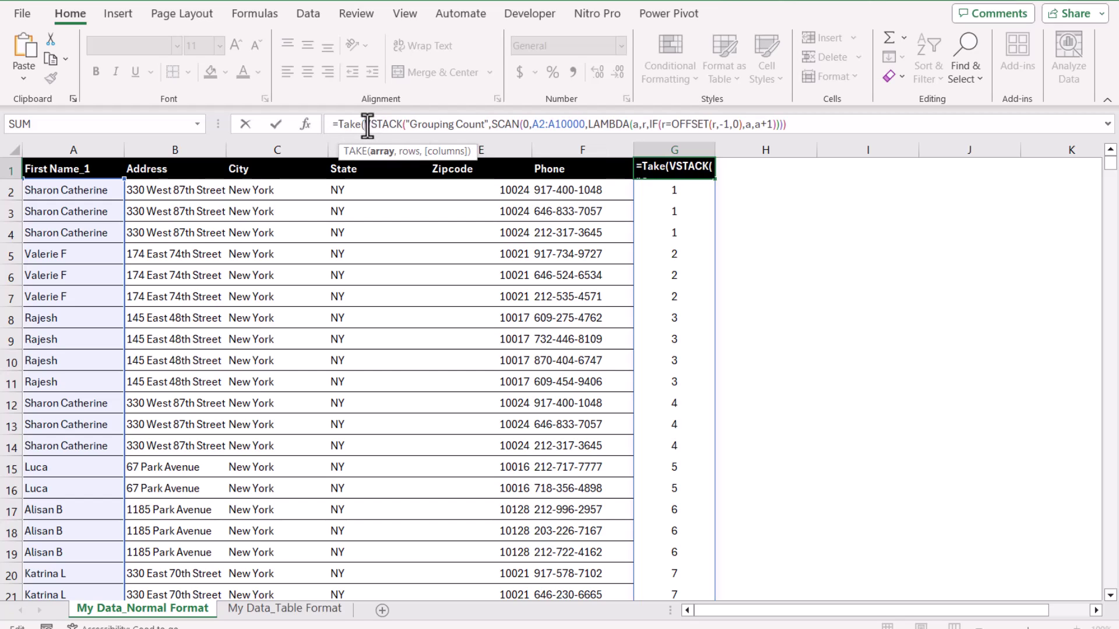
left_click(791, 124)
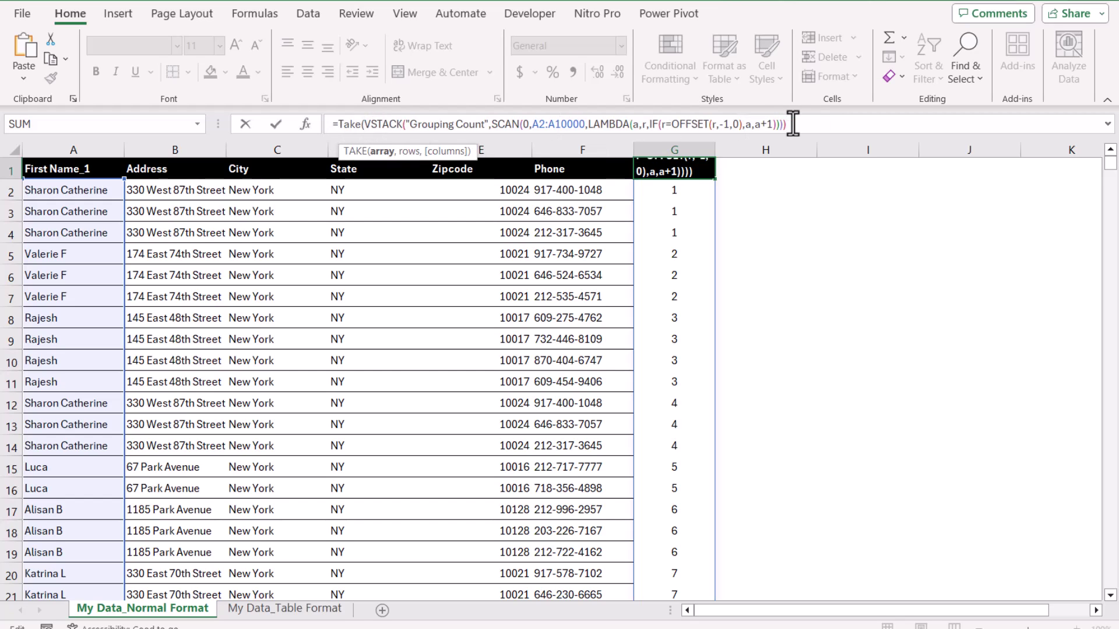
type(",Counta(")
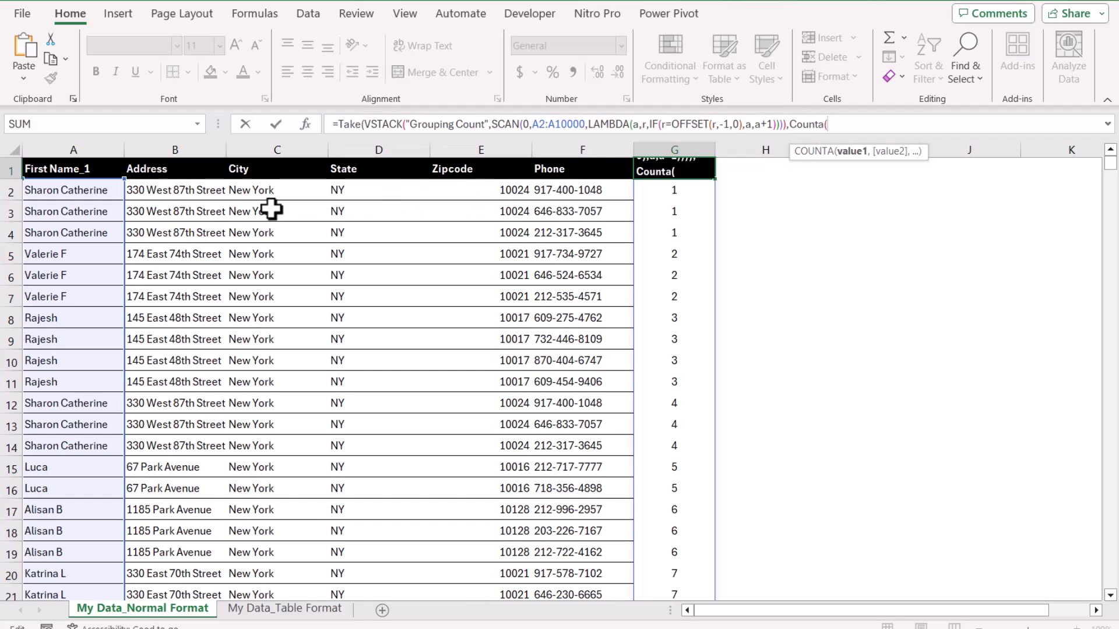
left_click(90, 146)
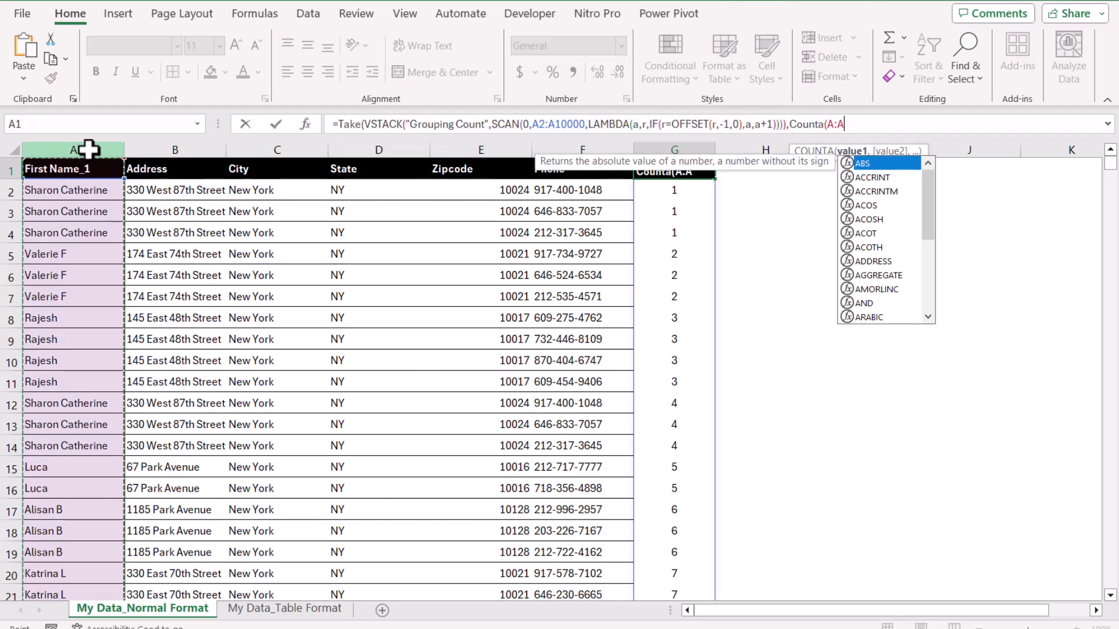
type(")")
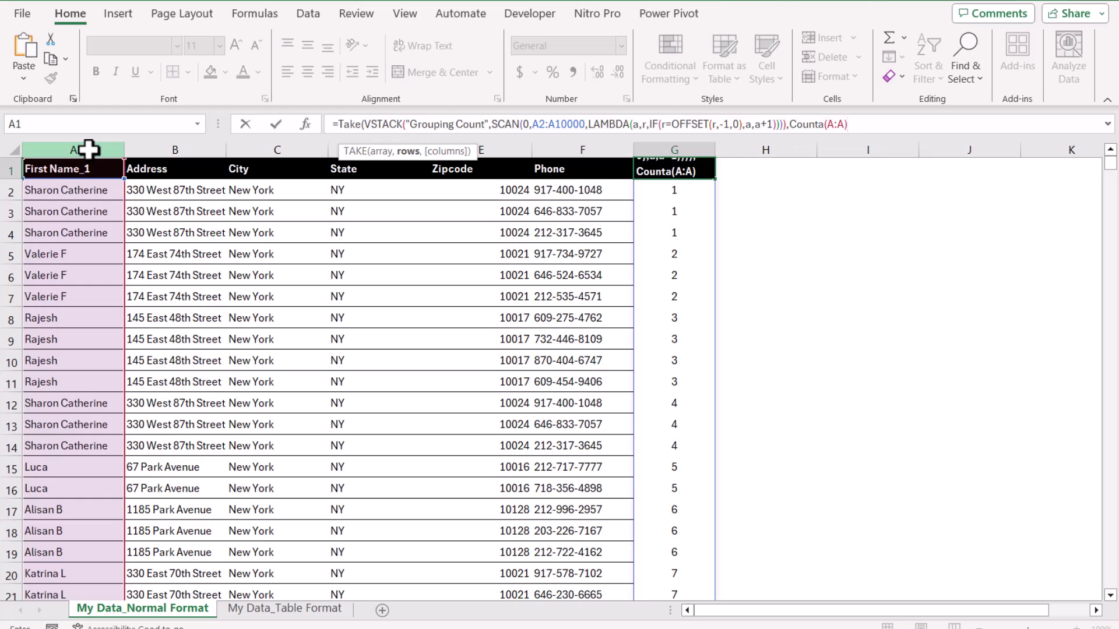
type(")")
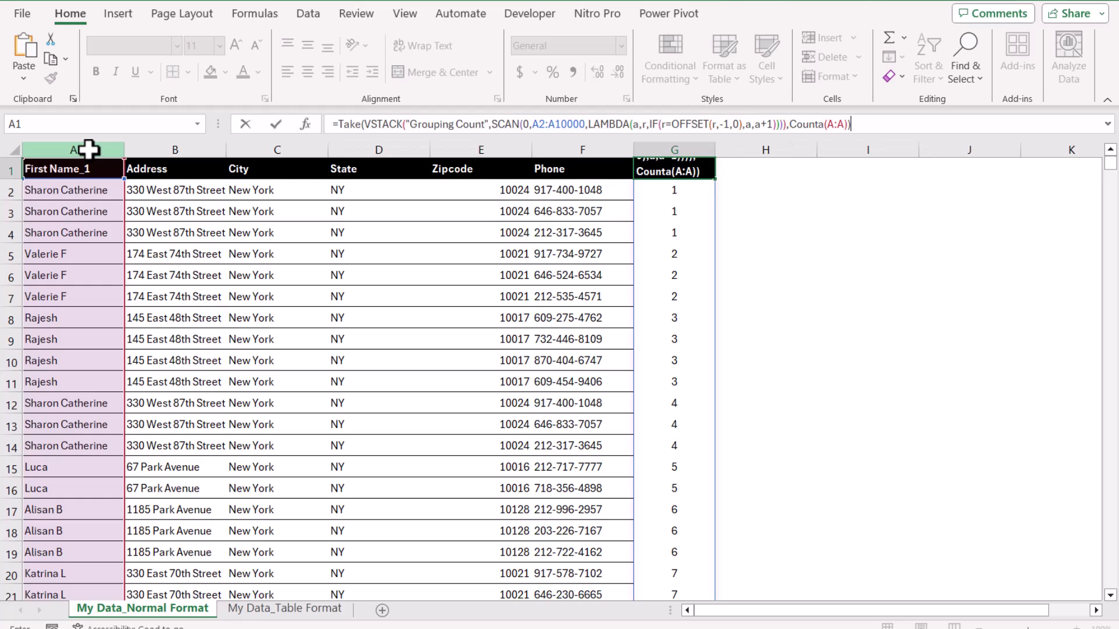
key("Return")
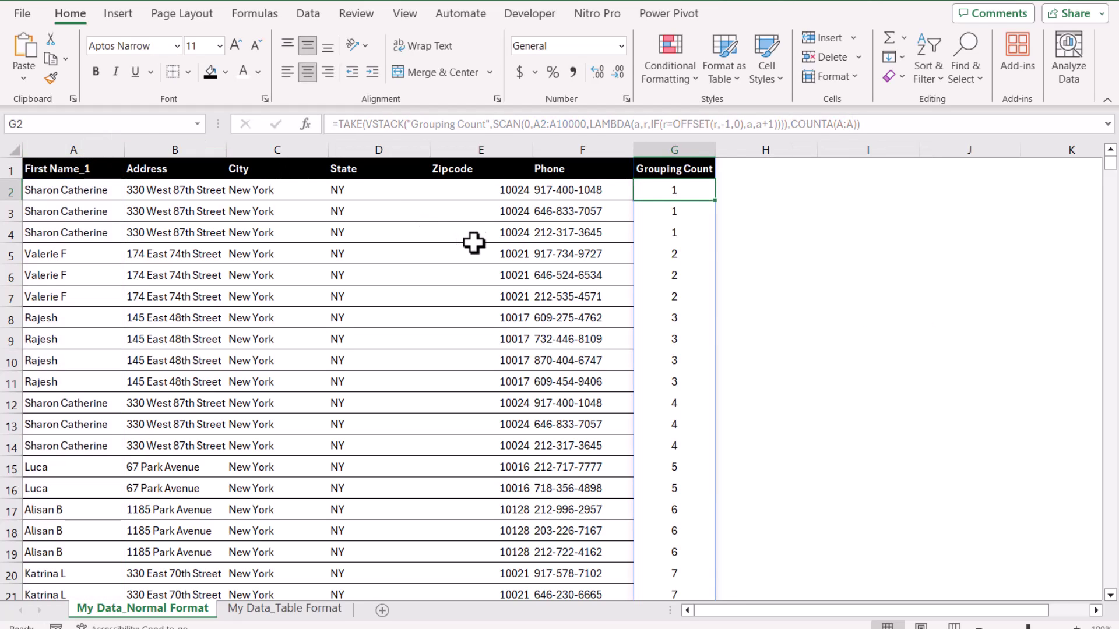
Copy the four records in A77:F80 and paste them as values below the last data row, starting at A89
left_click(570, 230)
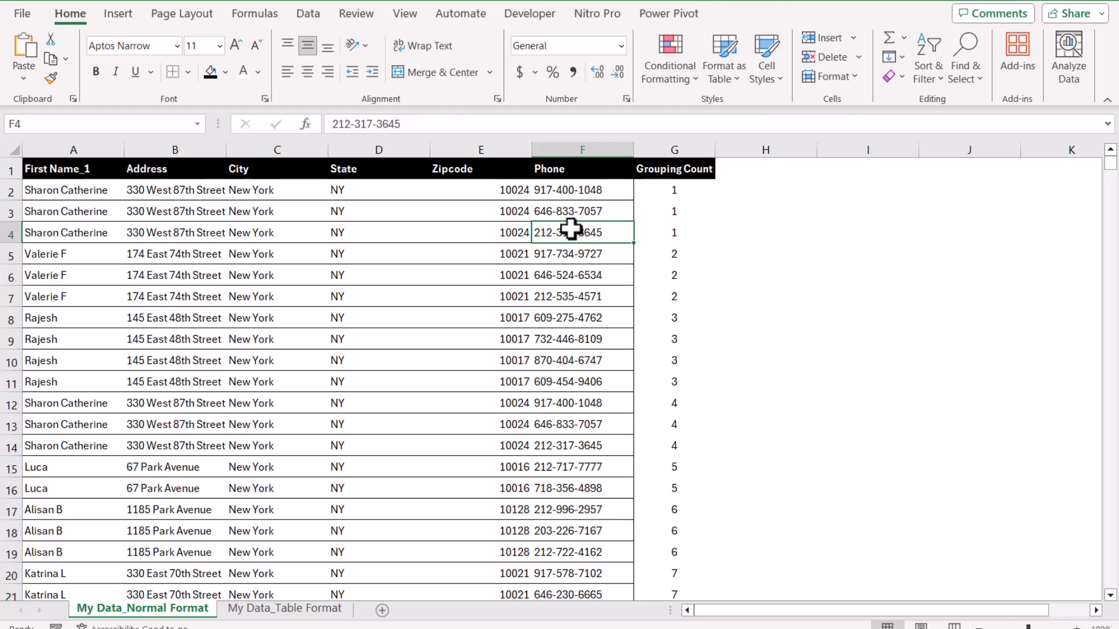
key("ctrl+Down")
scroll(664, 390, "down", 3)
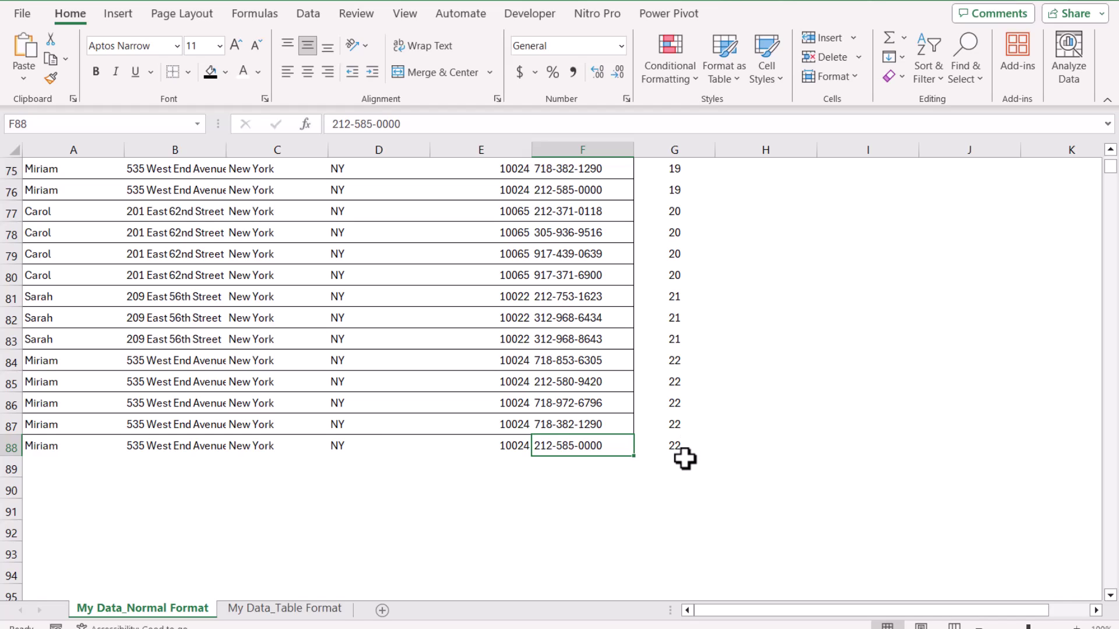
left_click_drag(50, 215, 579, 282)
key("ctrl+c")
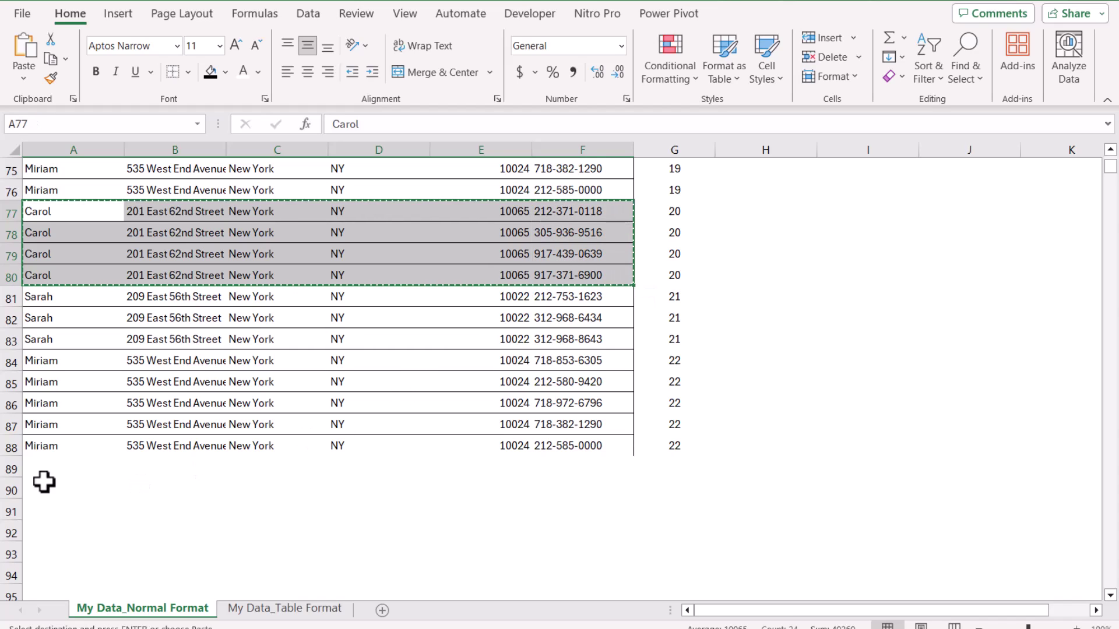
left_click(35, 463)
right_click(35, 464)
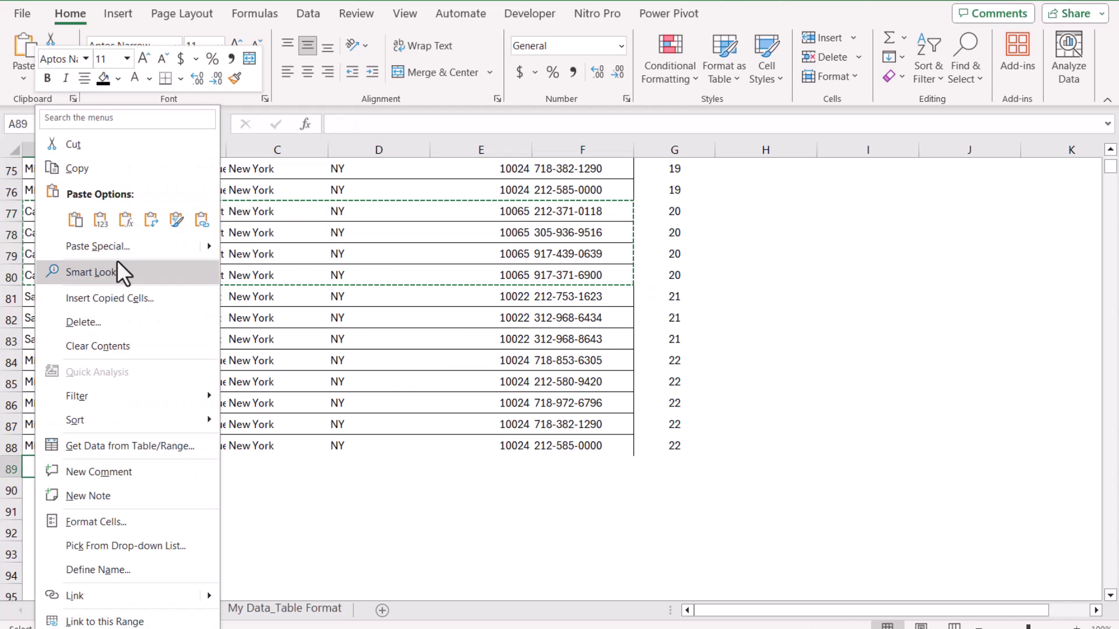
left_click(100, 220)
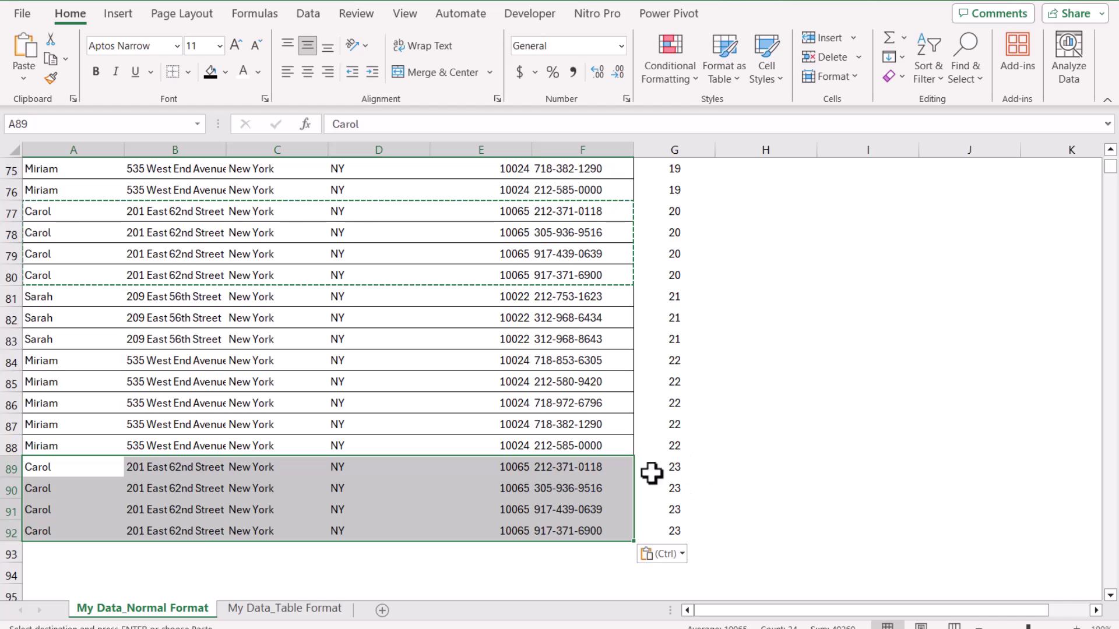
Create a formula-based conditional formatting rule for A2:G20 using =iseven($G2)
key("ctrl+End")
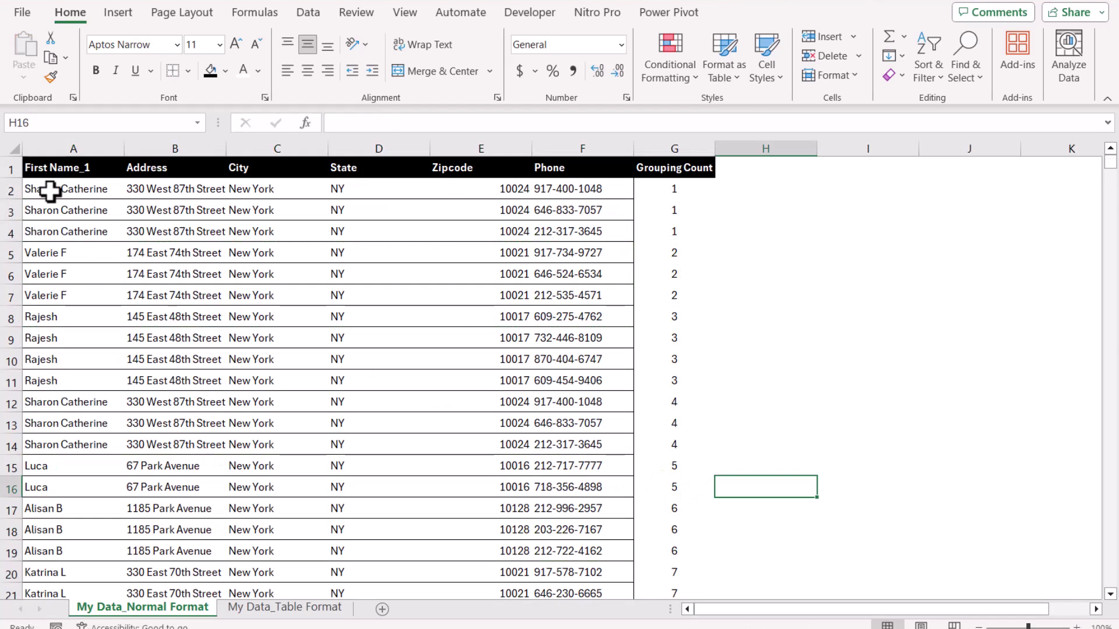
left_click_drag(50, 190, 658, 563)
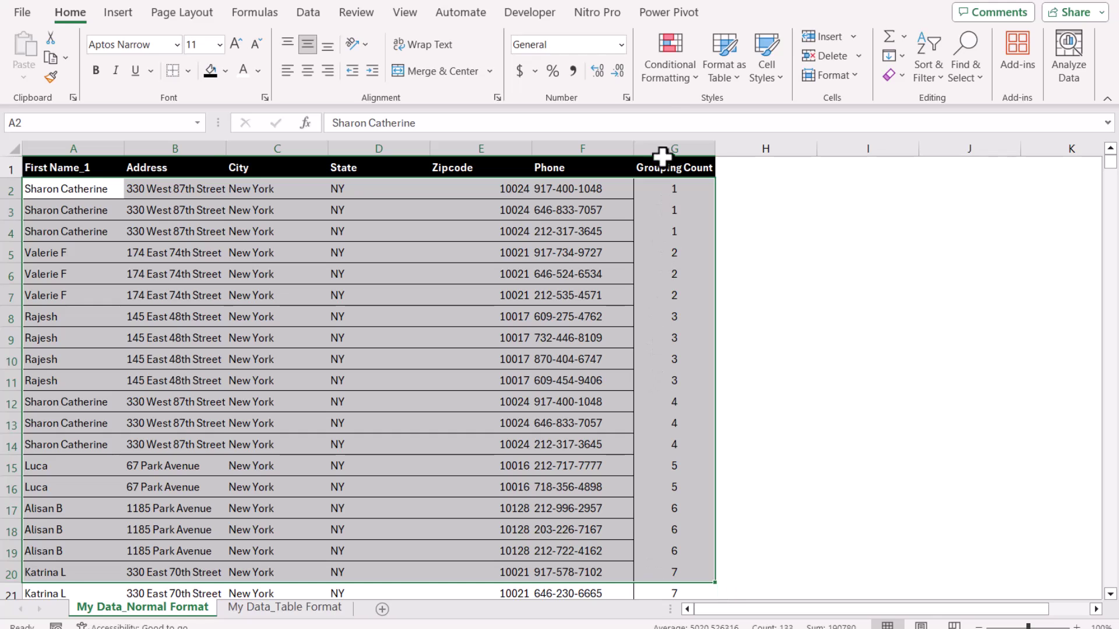
left_click(669, 85)
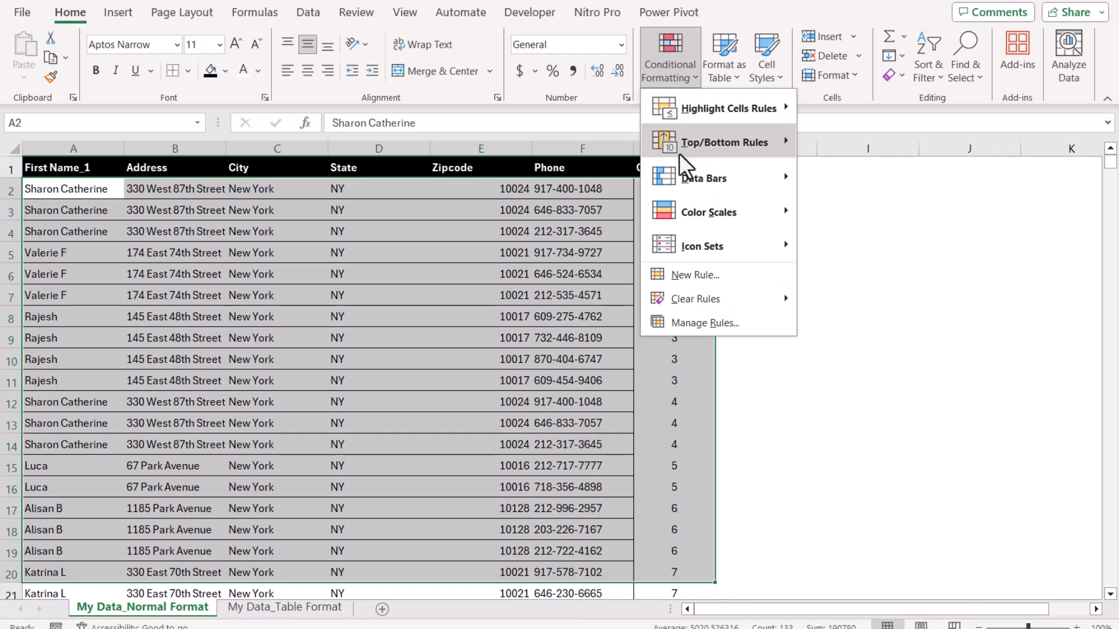
left_click(697, 275)
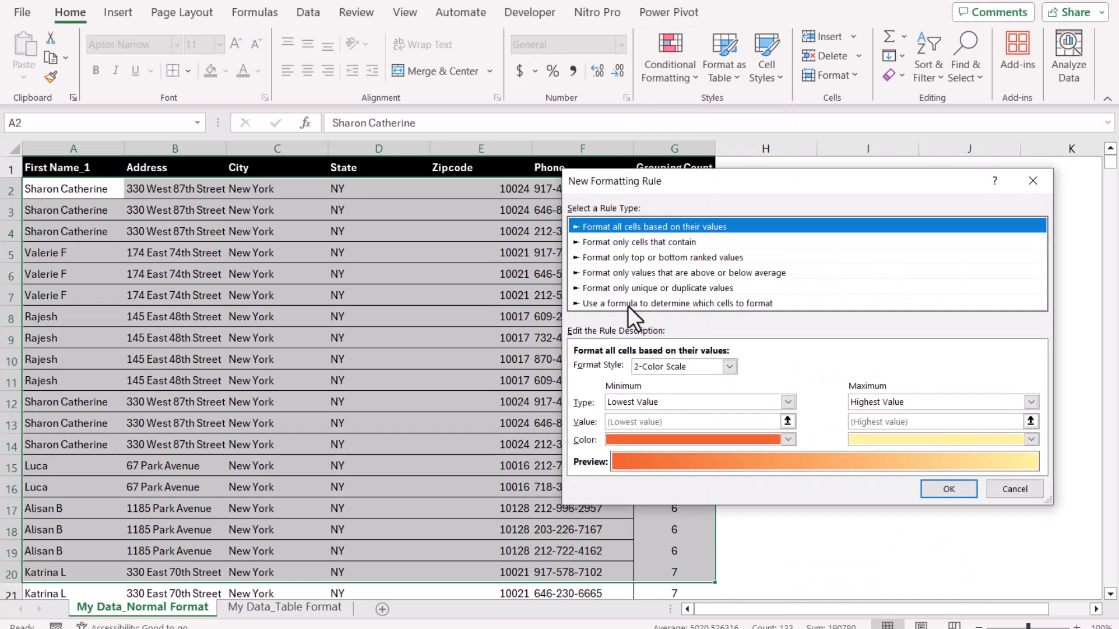
left_click(628, 305)
left_click(624, 370)
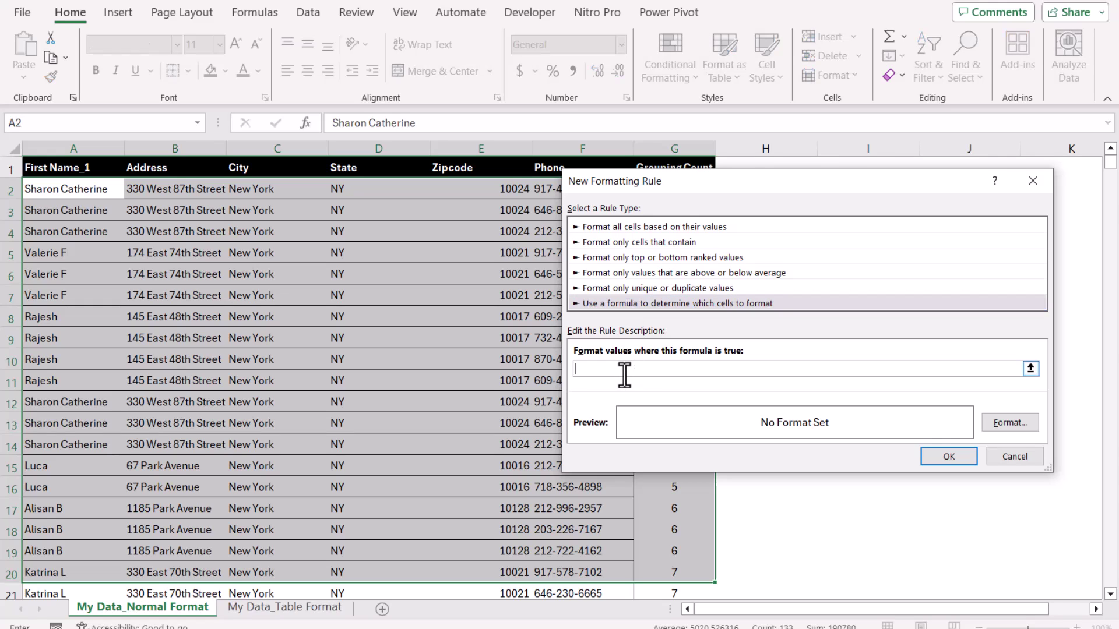
type("=iseven")
type("($G2")
left_click_drag(701, 178, 703, 199)
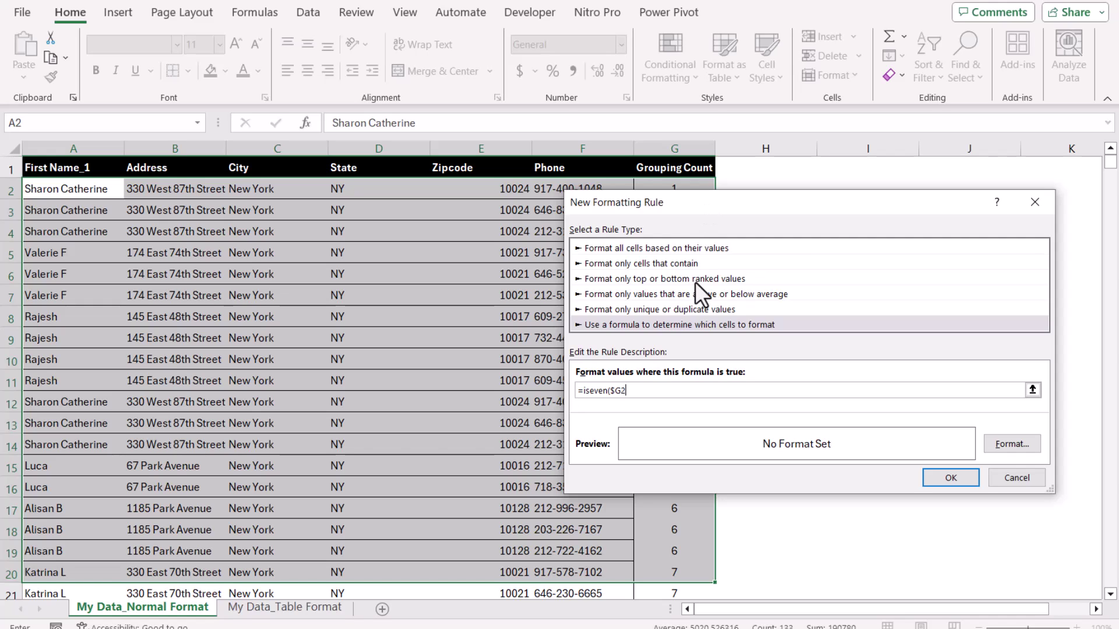
type(")")
Set the formatting rule's fill to the lightest green
left_click(1014, 442)
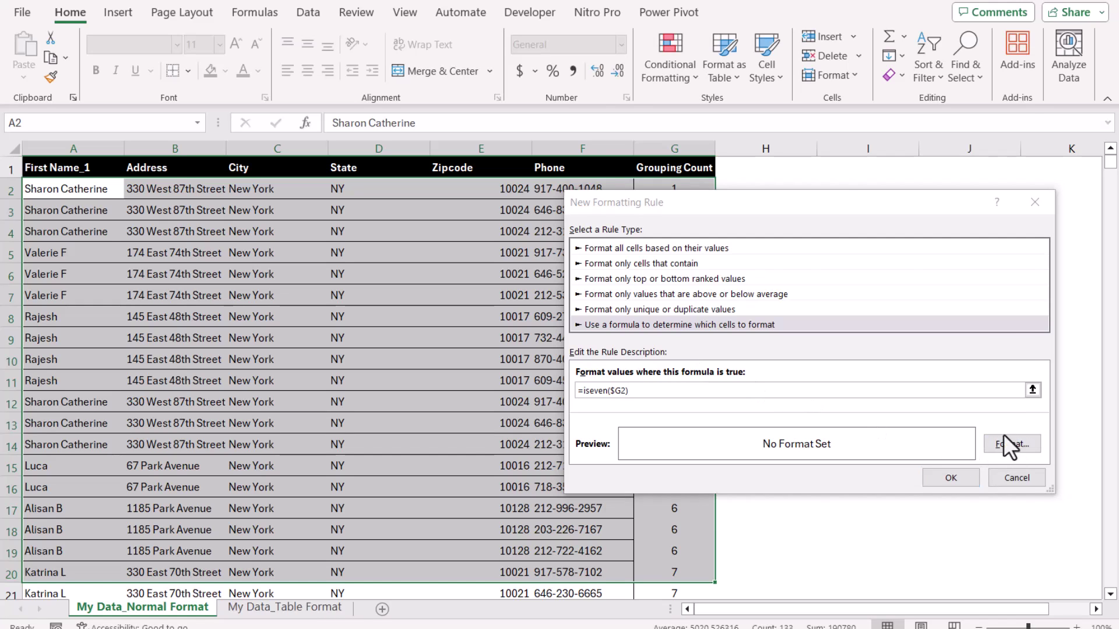
left_click(797, 127)
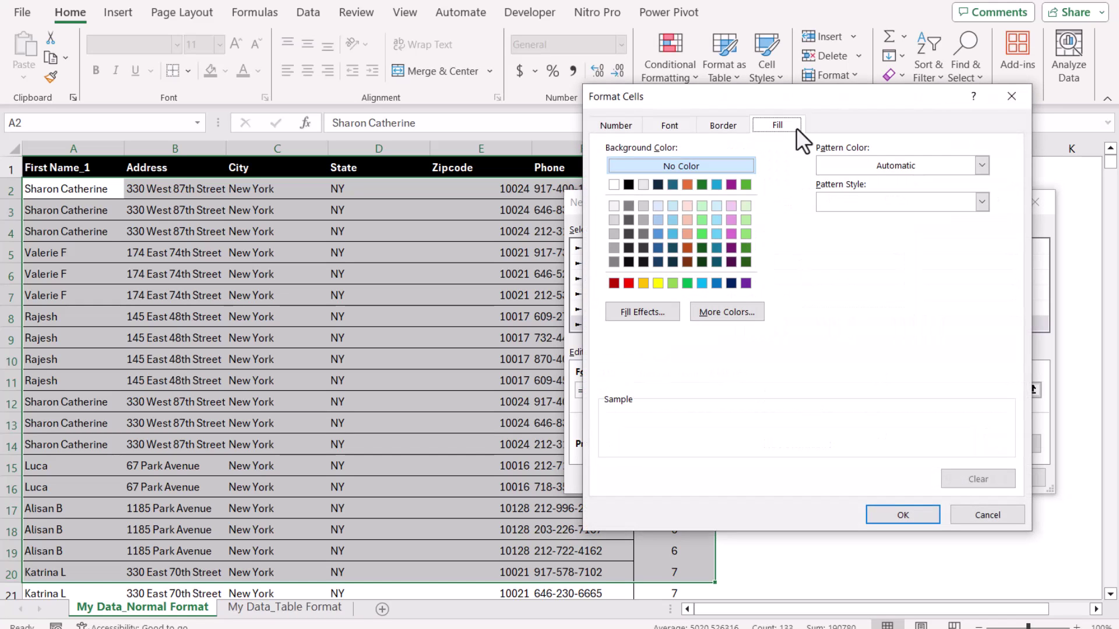
left_click(746, 205)
left_click(932, 517)
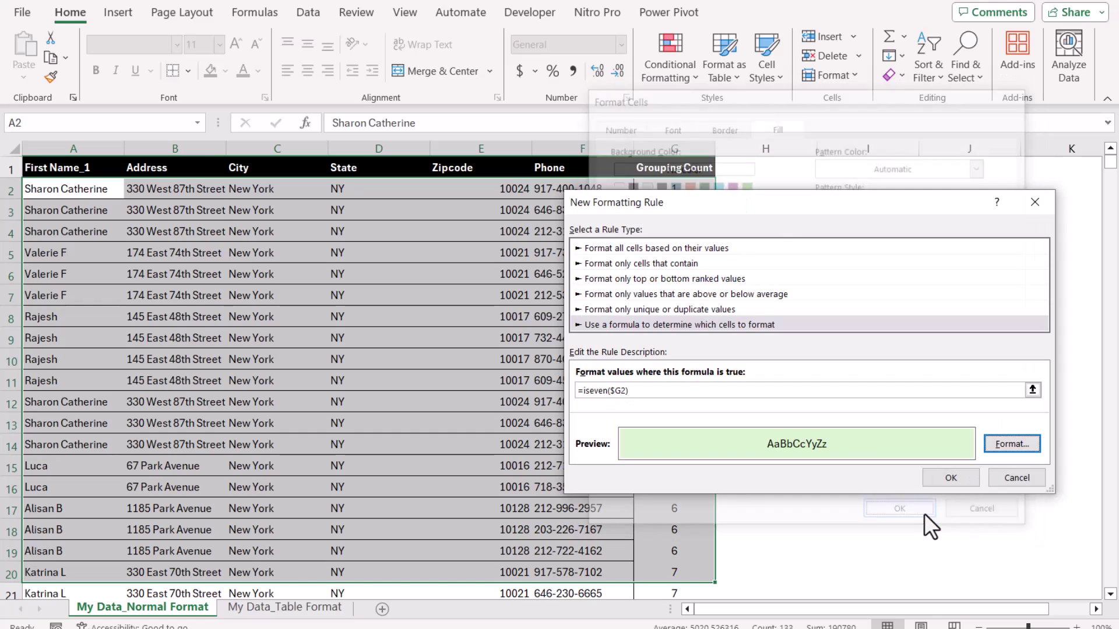
Confirm the new shading rule and extend the range it applies to as =$A$2:$G$2000
left_click(956, 474)
left_click(770, 340)
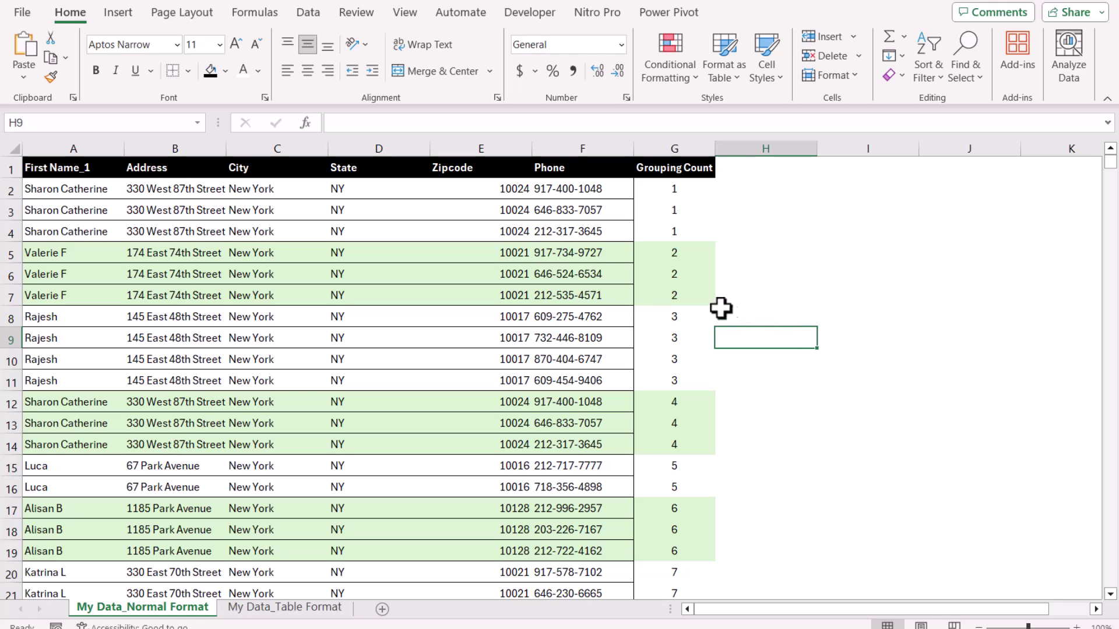
left_click(571, 271)
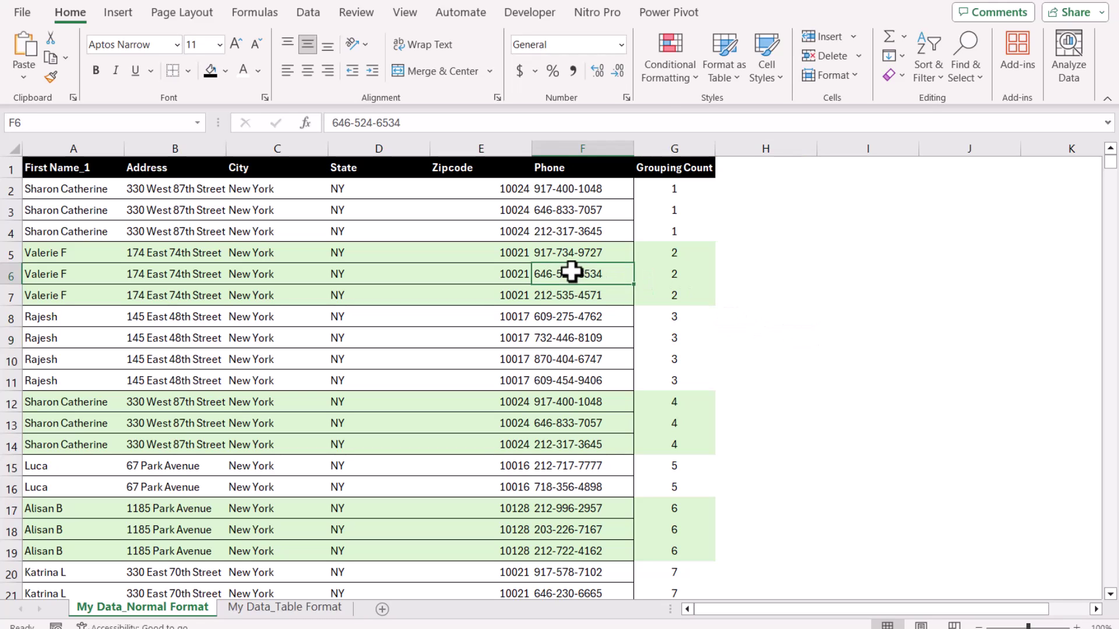
left_click(661, 63)
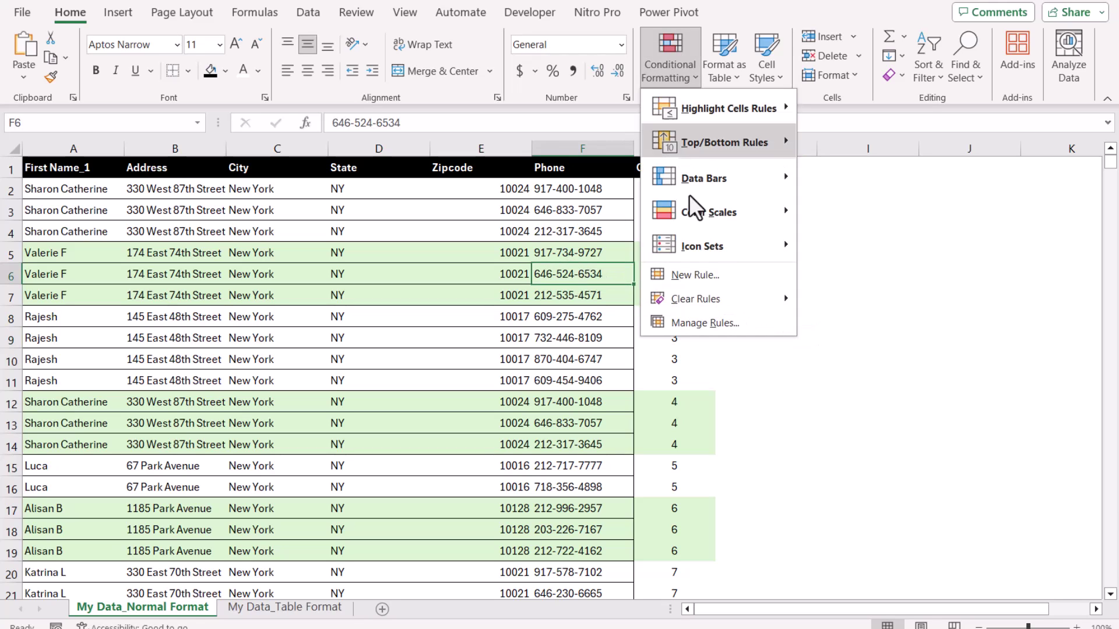
left_click(729, 324)
left_click(863, 324)
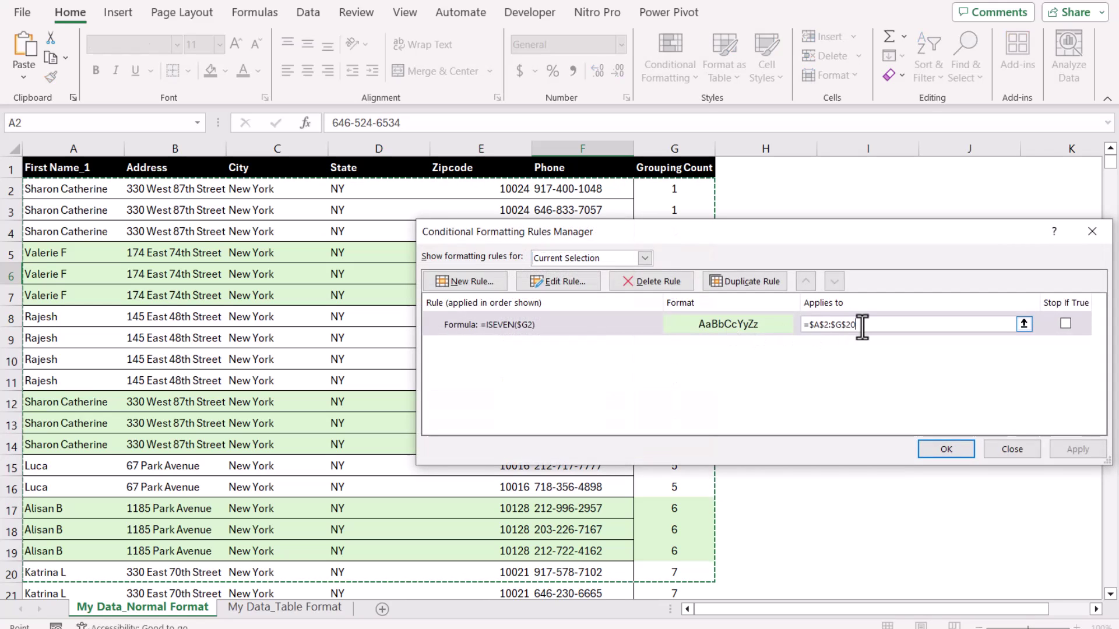
type("0")
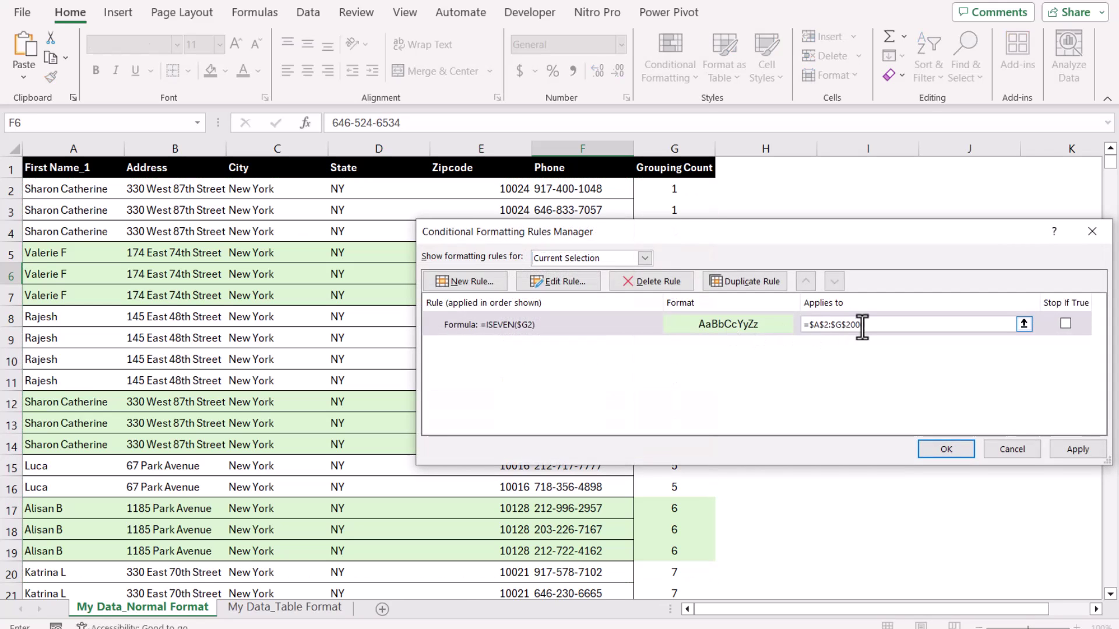
type("0")
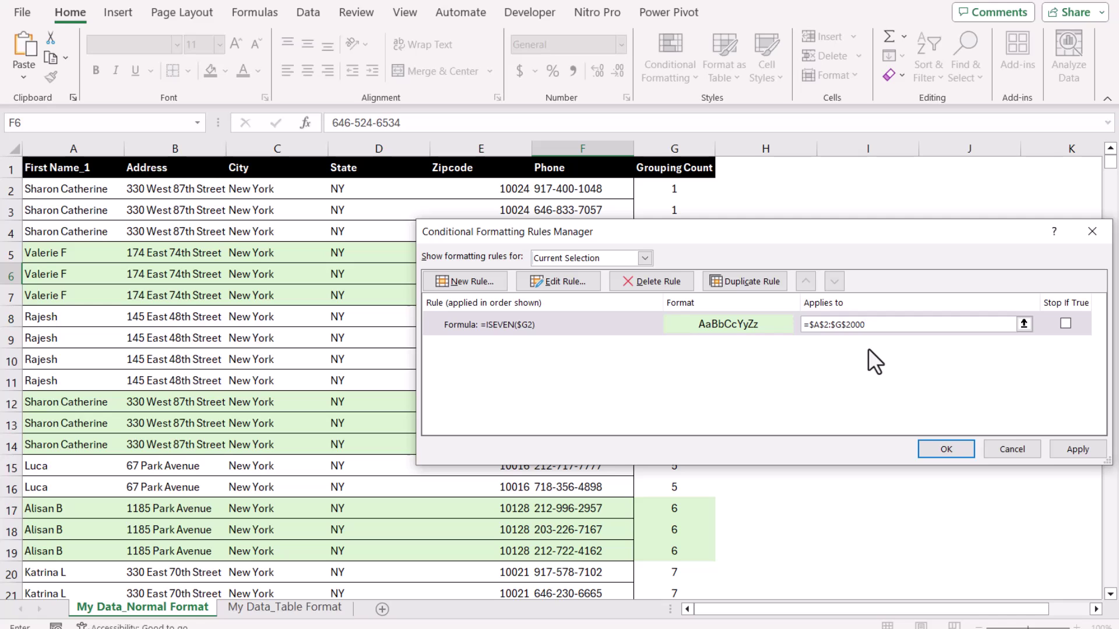
left_click(1079, 451)
left_click(973, 451)
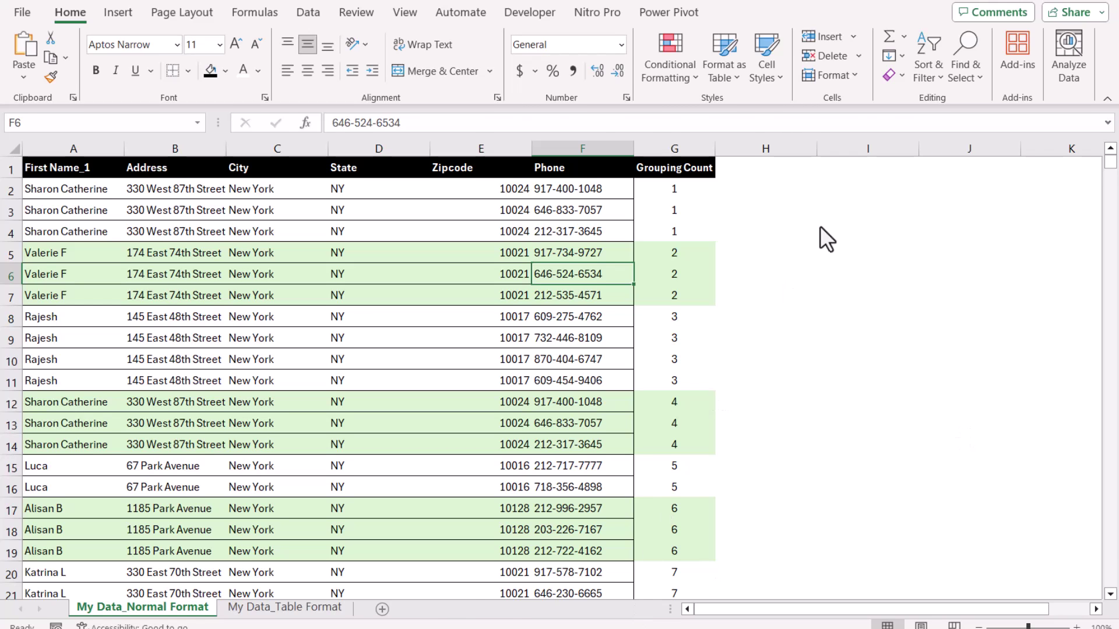
Copy the full TAKE formula from G1 and paste it into G1 of the consective Groups1 sheet in Google Sheets
left_click(674, 168)
left_click_drag(879, 118, 269, 121)
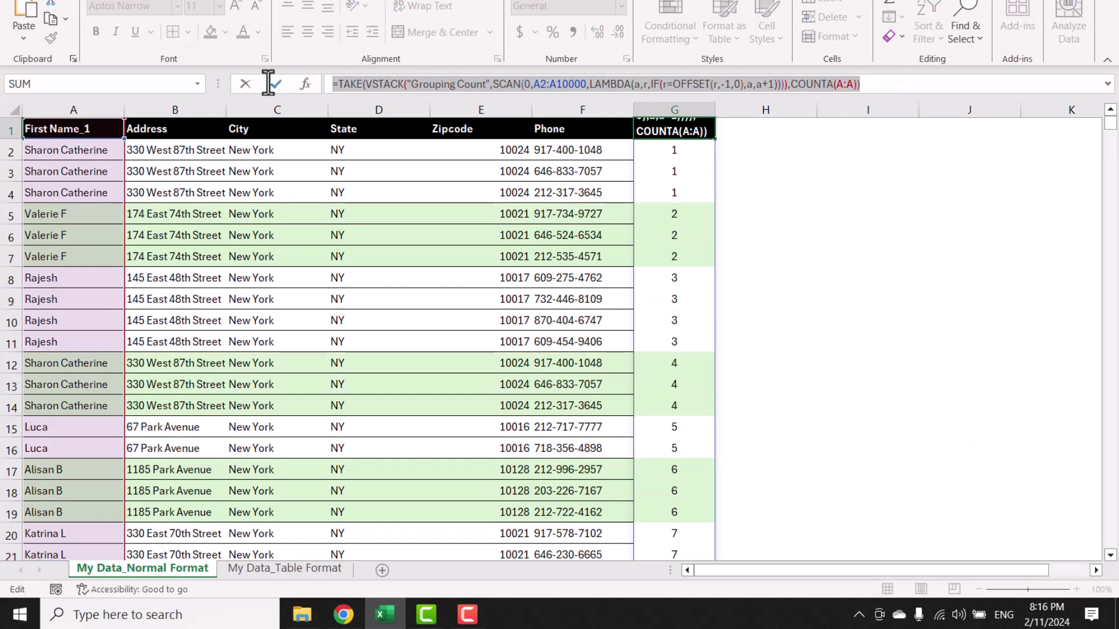
left_click(345, 613)
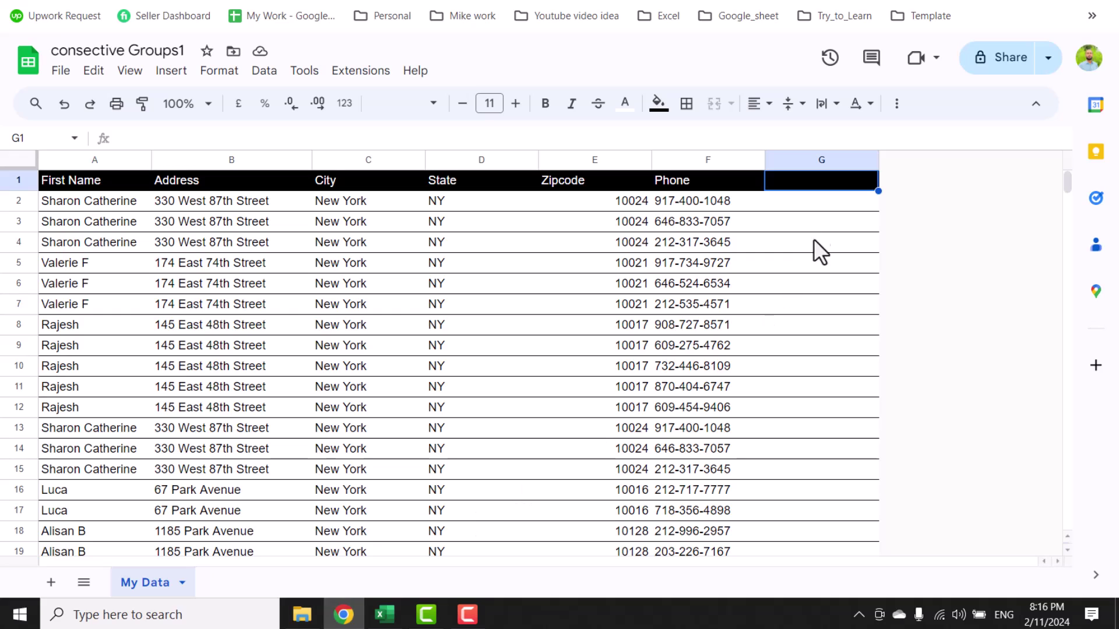
double_click(811, 184)
key("ctrl+v")
key("Return")
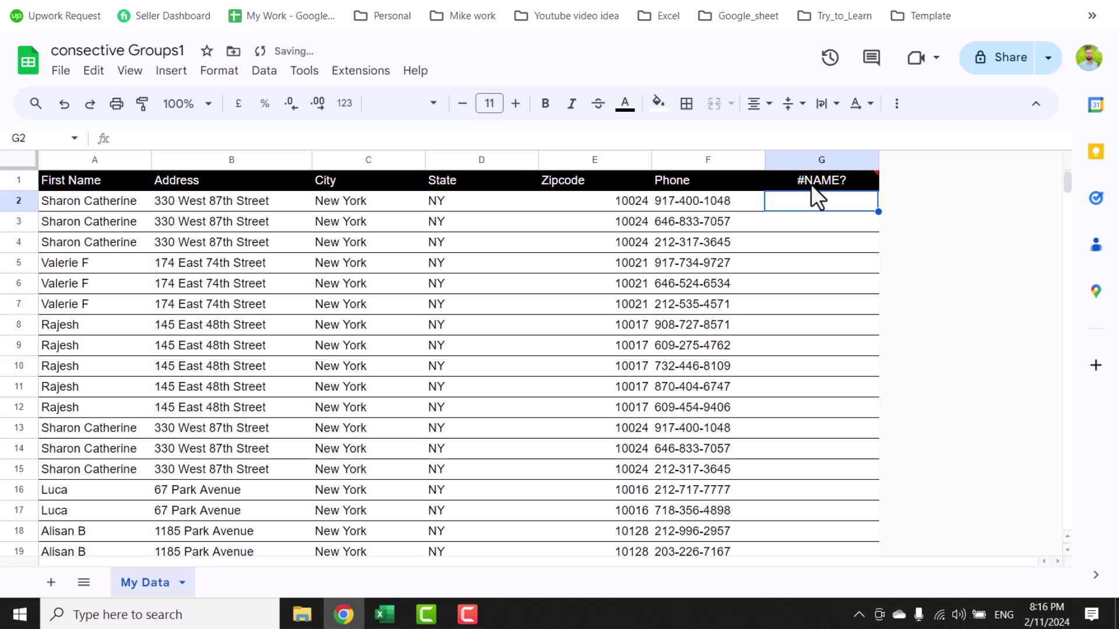
Remove the TAKE wrapper and its COUNTA(A:A) argument from the G1 formula, leaving only the VSTACK expression
left_click(810, 184)
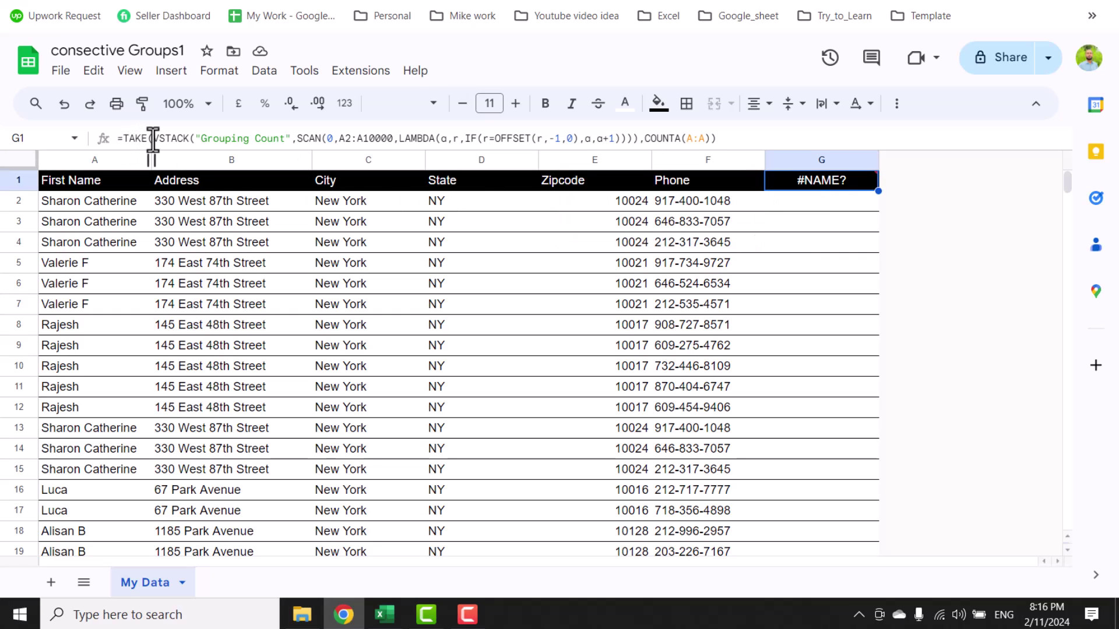
left_click_drag(153, 138, 119, 140)
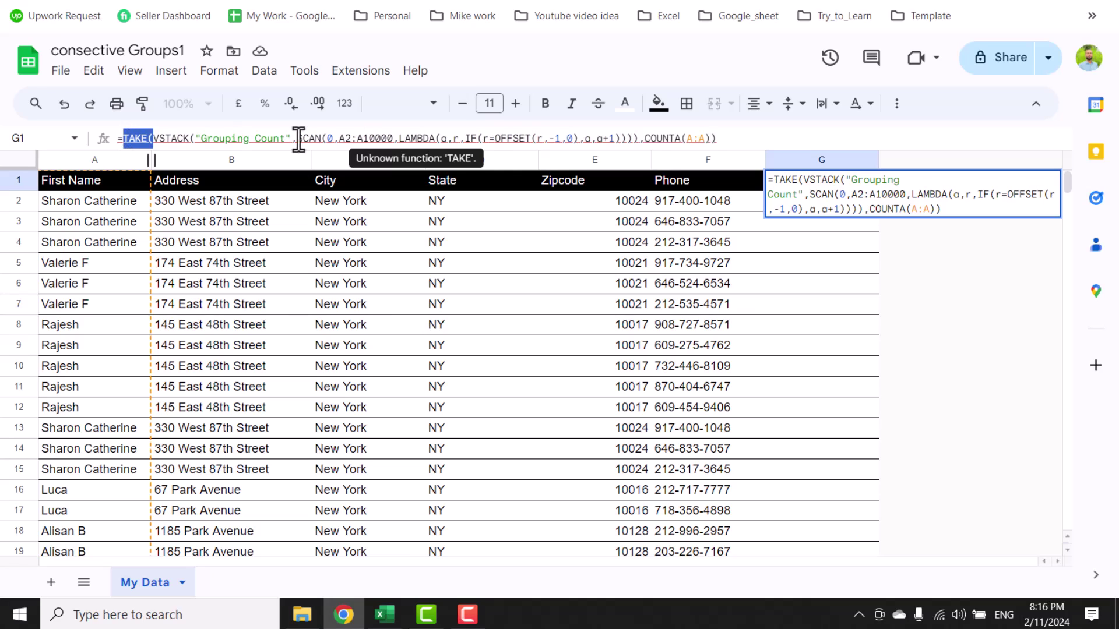
key("BackSpace")
left_click_drag(704, 140, 611, 138)
key("BackSpace")
key("Return")
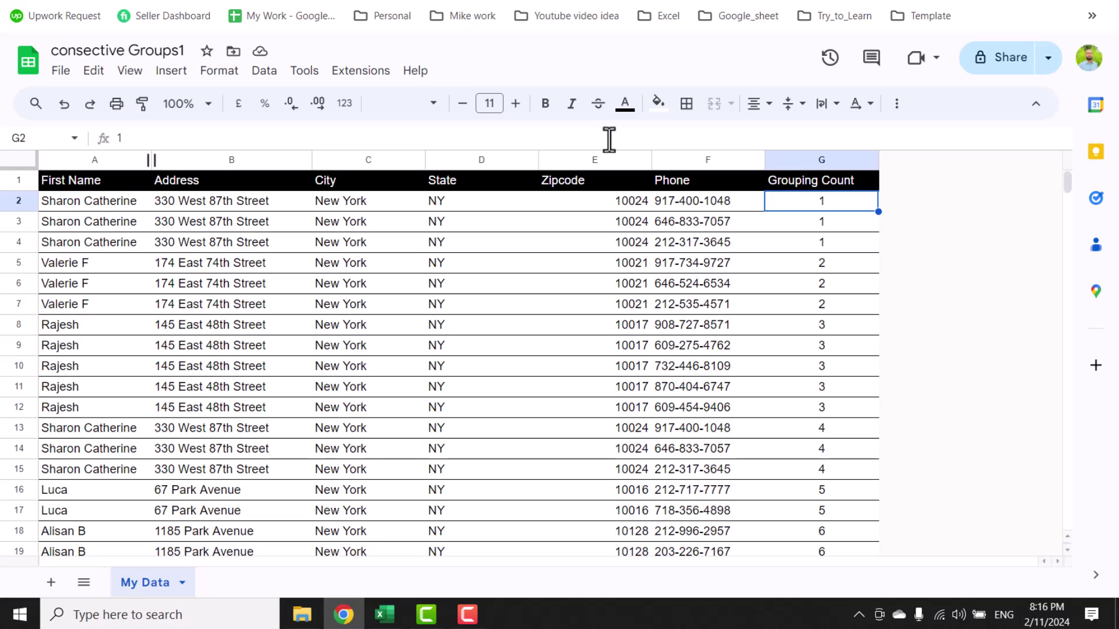
Wrap the VSTACK formula in G1 in ARRAY_CONSTRAIN with COUNTA(A:A) as the number of rows and 1 column
left_click(839, 182)
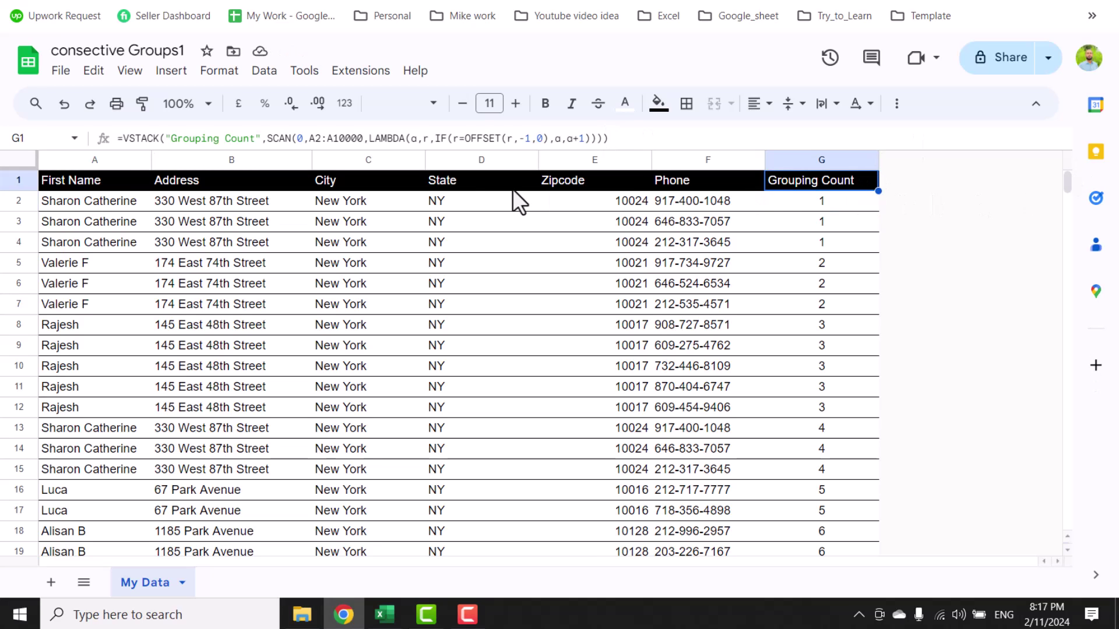
left_click(122, 138)
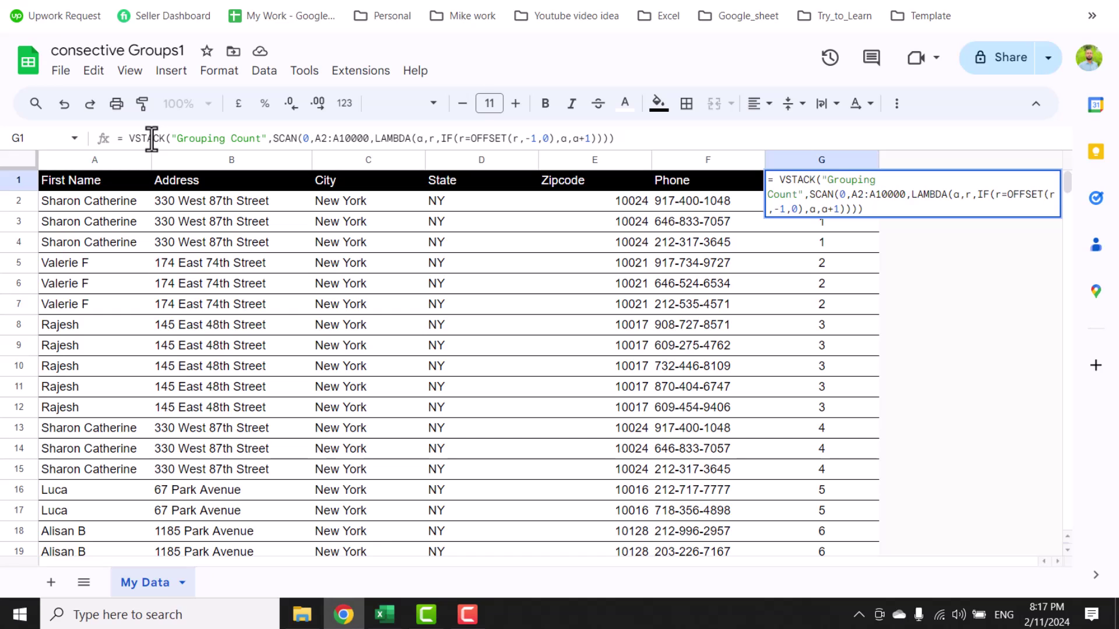
type("array_c")
key("Tab")
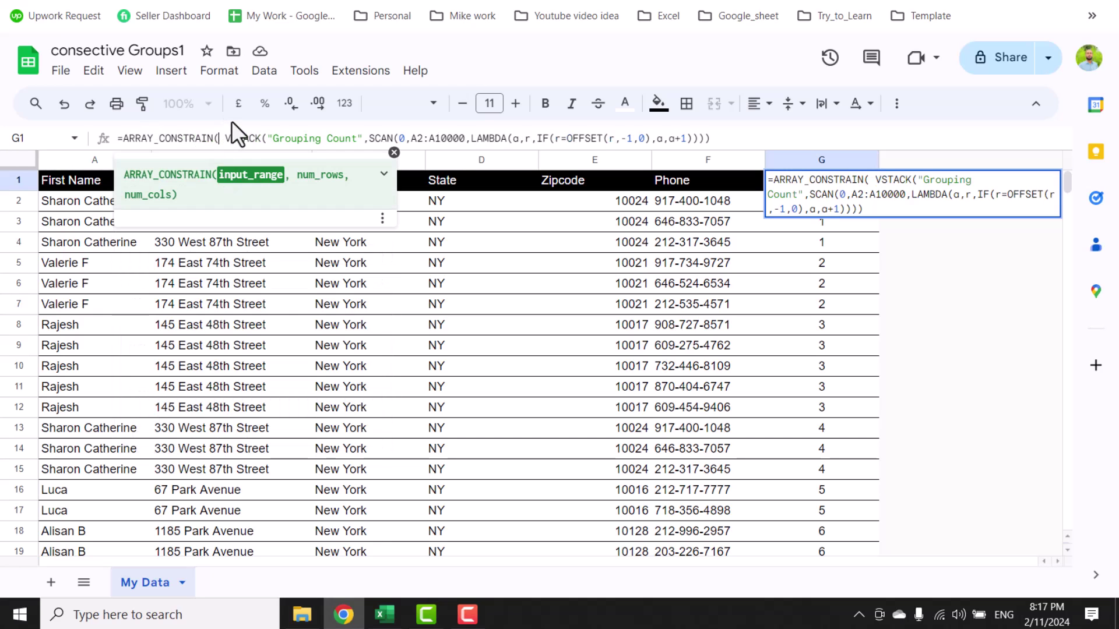
left_click_drag(225, 138, 717, 140)
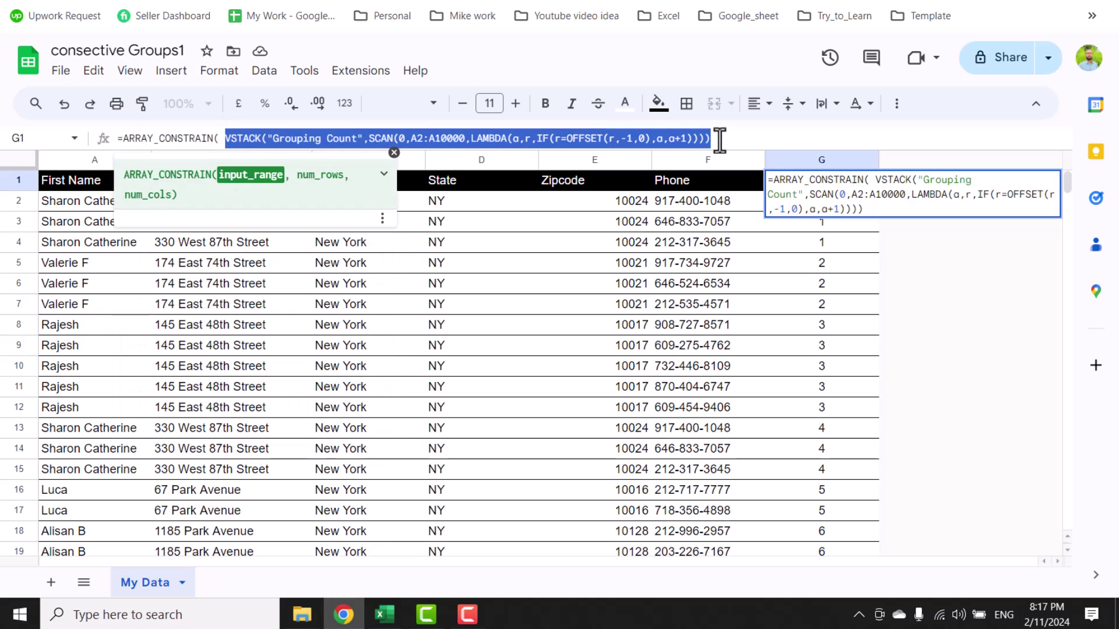
left_click(729, 138)
type(",")
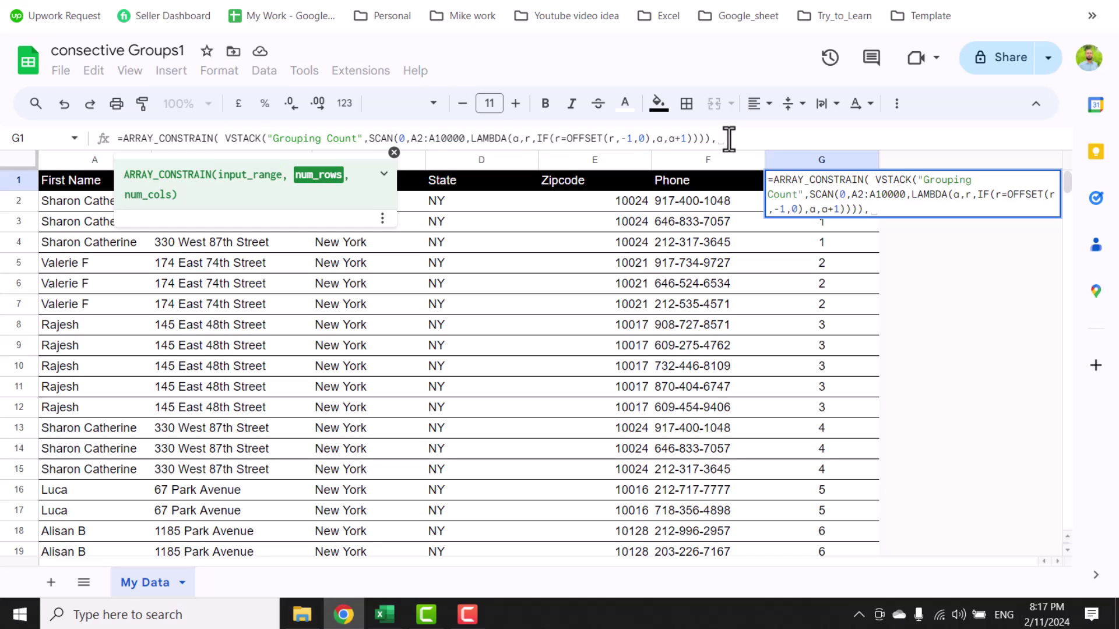
type("Counta(")
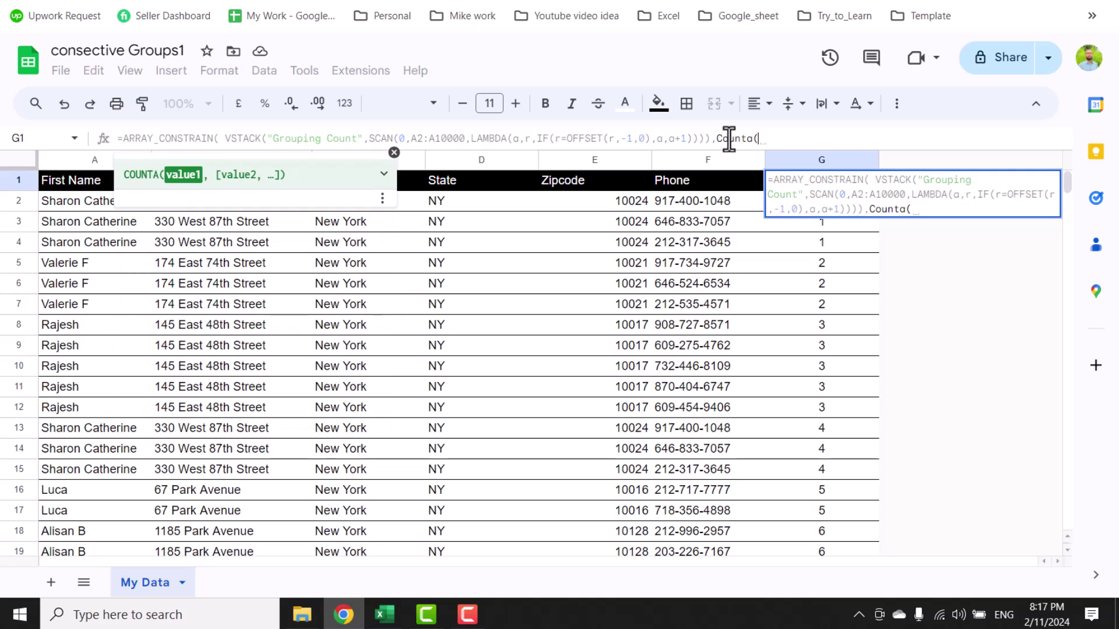
left_click(73, 159)
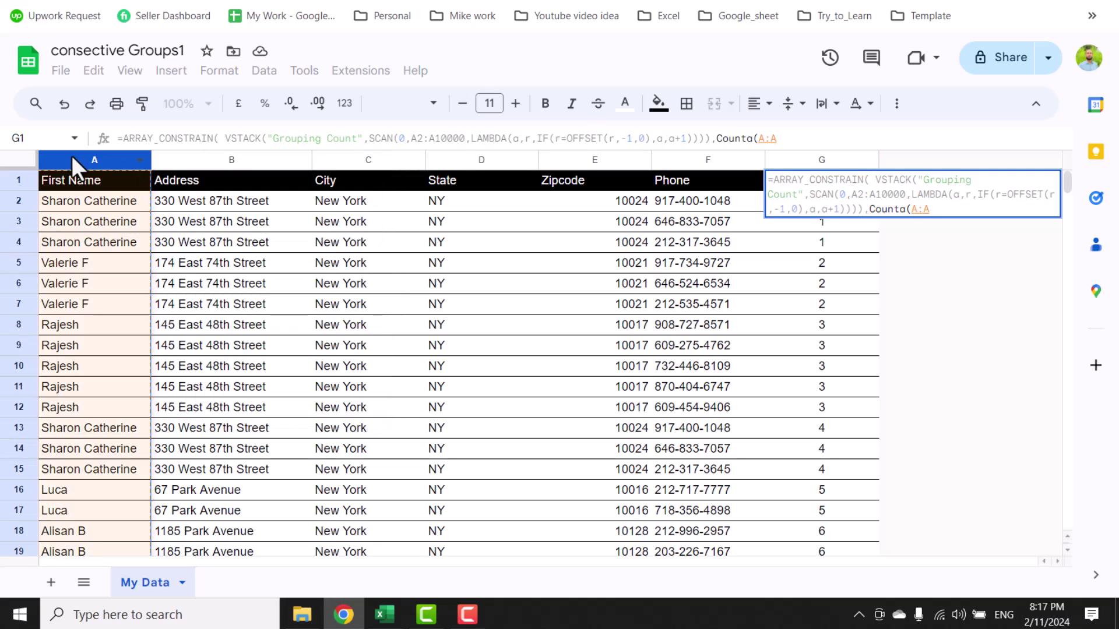
type("),")
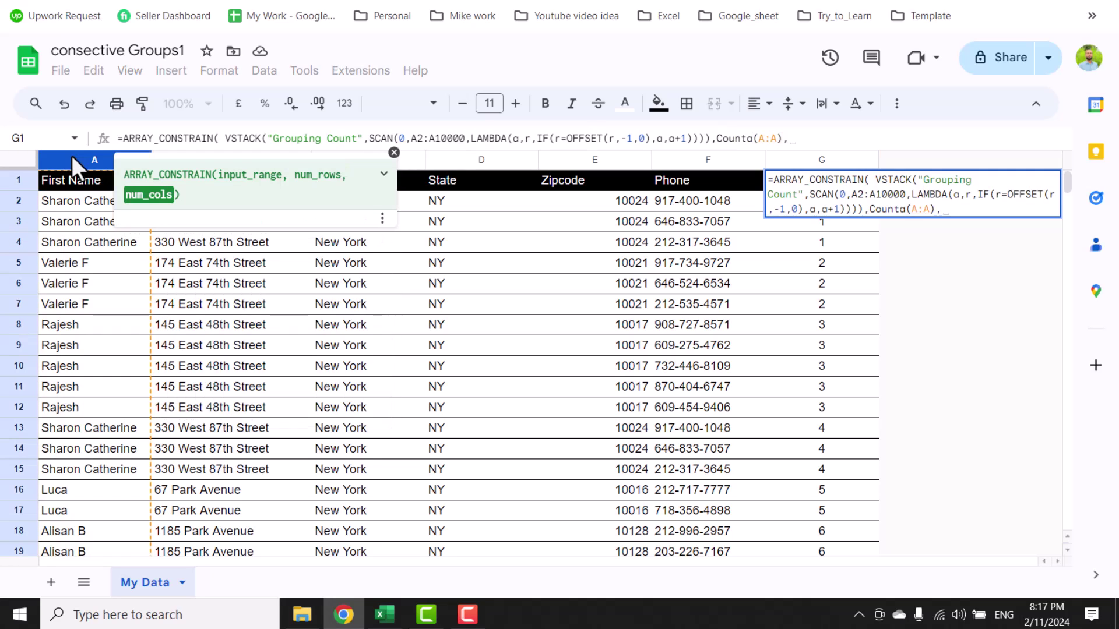
type("1")
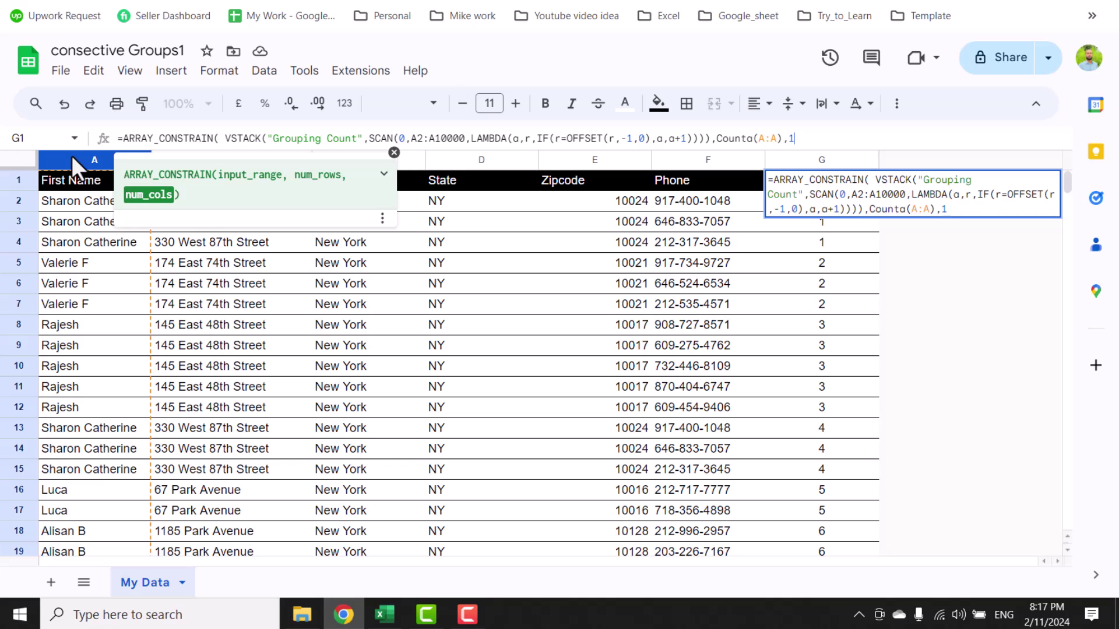
type(")")
key("Return")
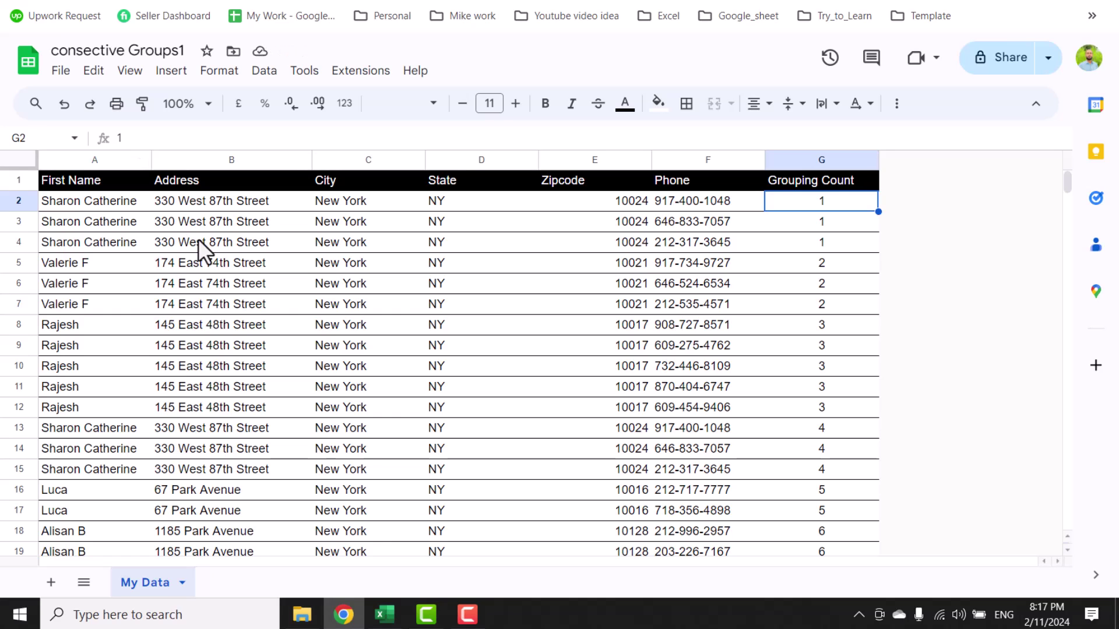
Copy the four records in A79:F82 and paste them below the last data row, starting at A91
key("ctrl+Down")
scroll(239, 413, "down", 2)
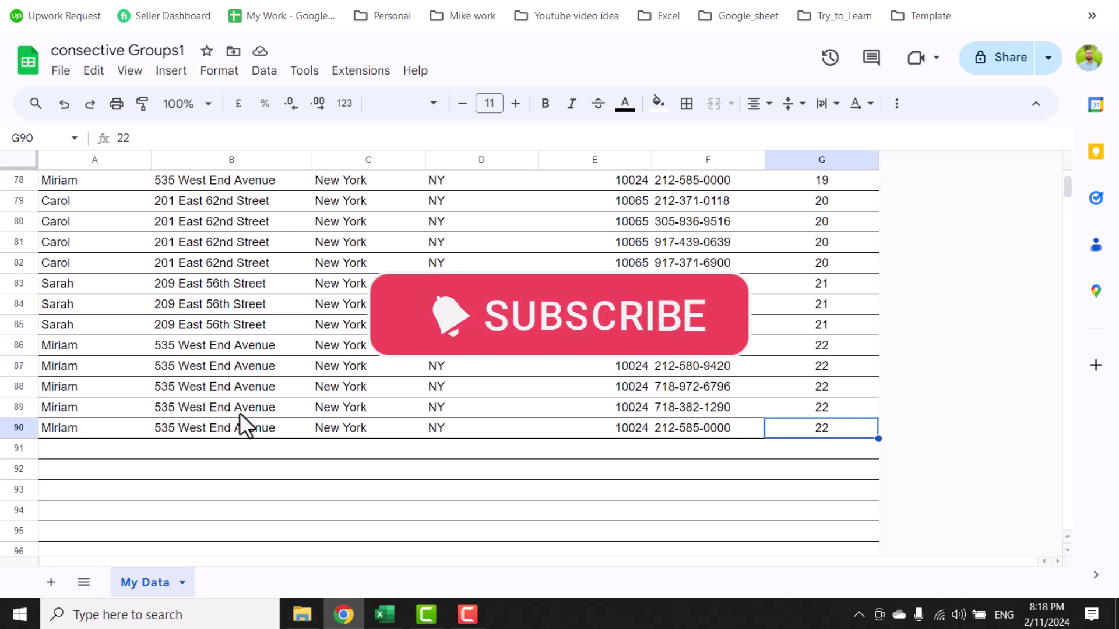
left_click(105, 202)
left_click_drag(105, 202, 704, 267)
key("ctrl+c")
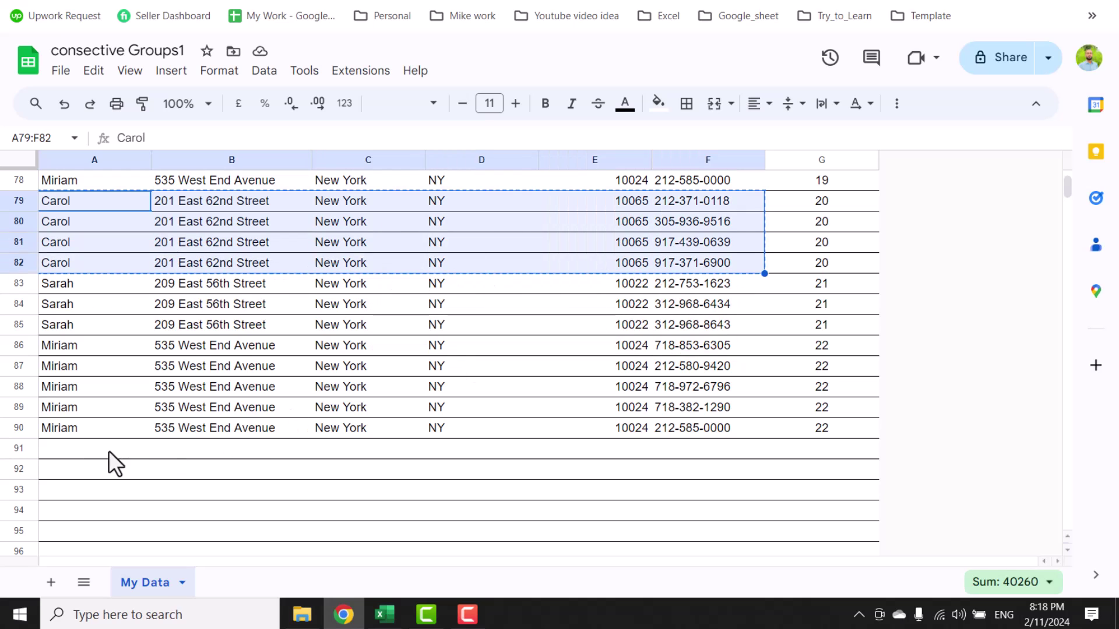
left_click(82, 450)
key("ctrl+v")
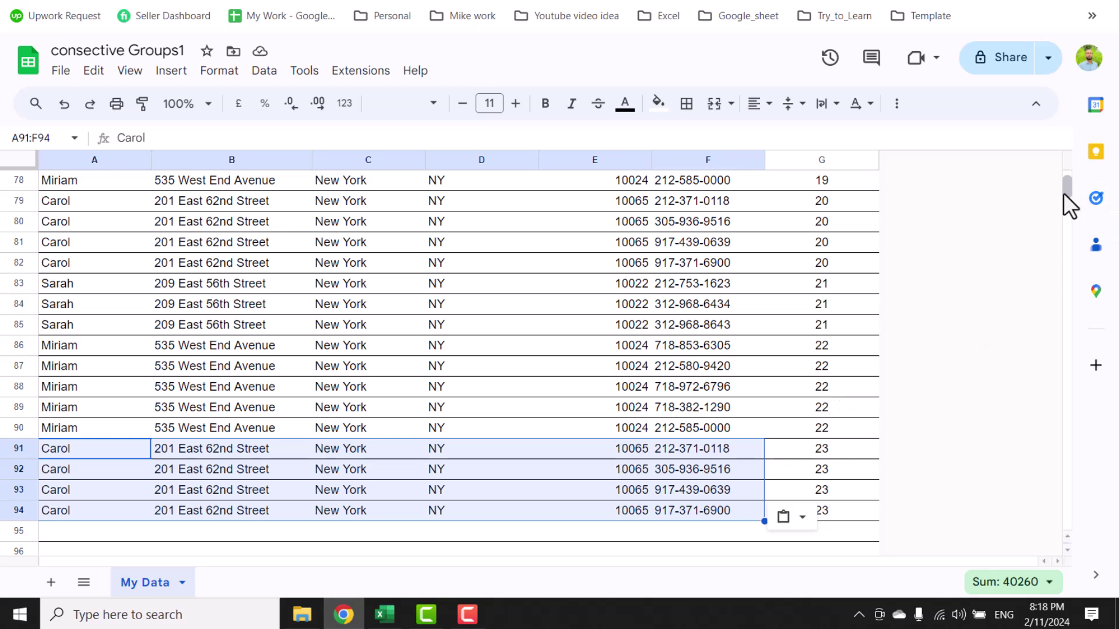
Add a conditional format rule for A2:G18 using the custom formula =iseven($G2)
left_click_drag(1063, 193, 1059, 169)
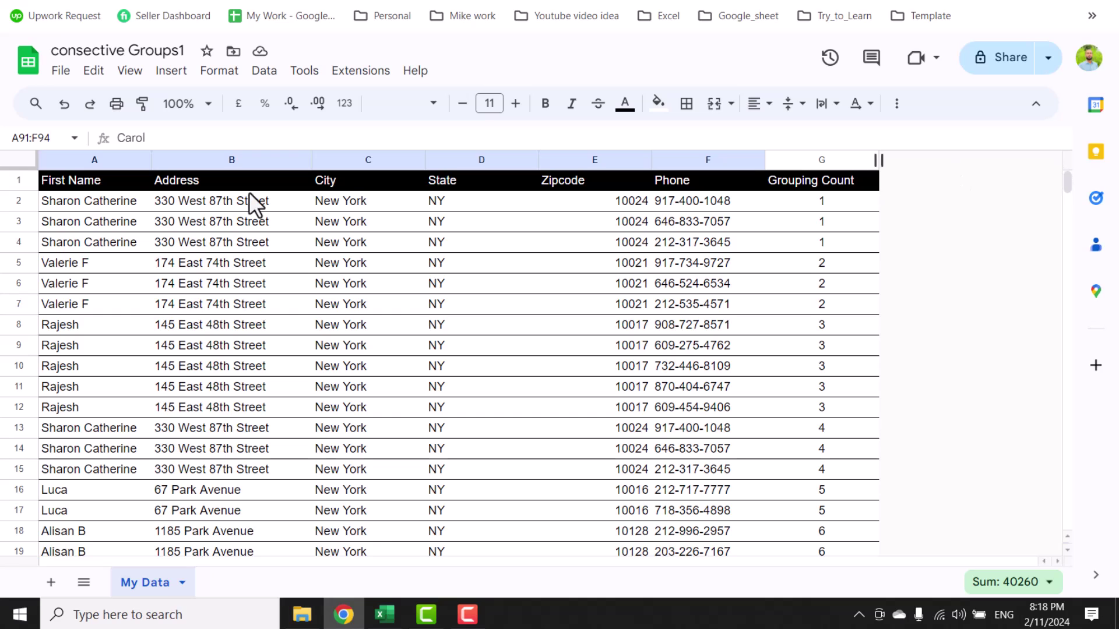
left_click_drag(64, 203, 834, 527)
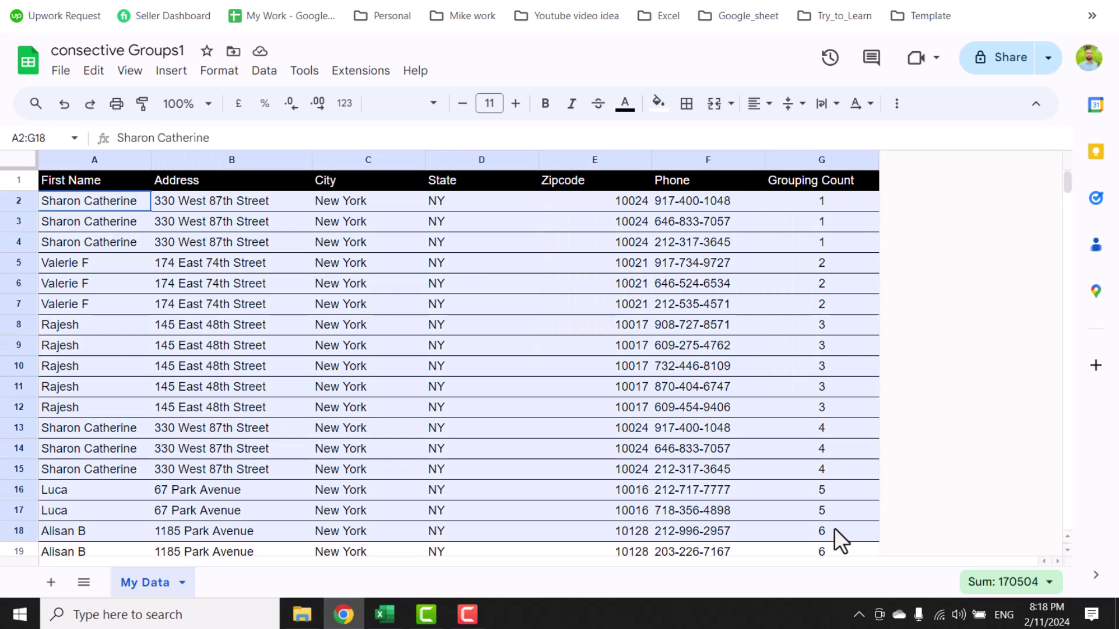
left_click(219, 70)
left_click(268, 397)
left_click(903, 330)
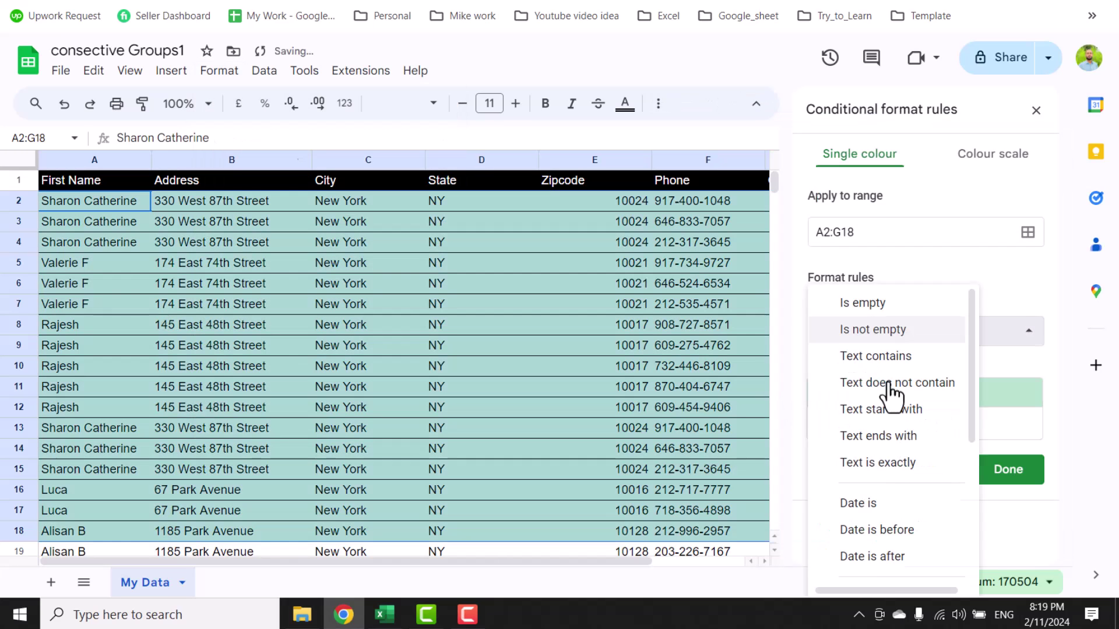
left_click(869, 574)
left_click(869, 367)
type("=isev")
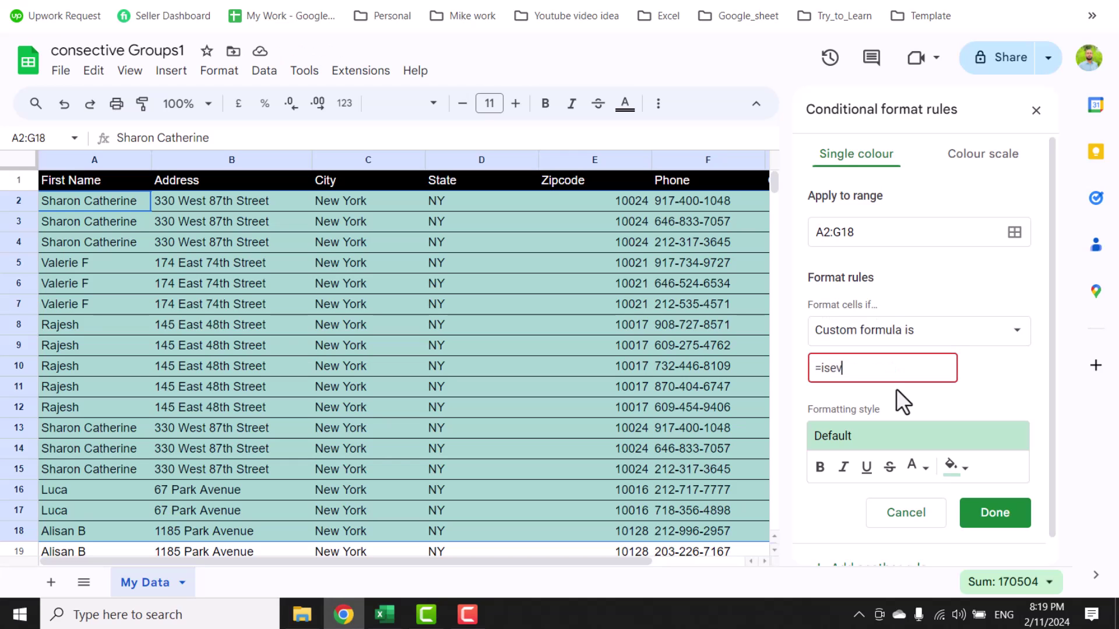
type("en($G2)")
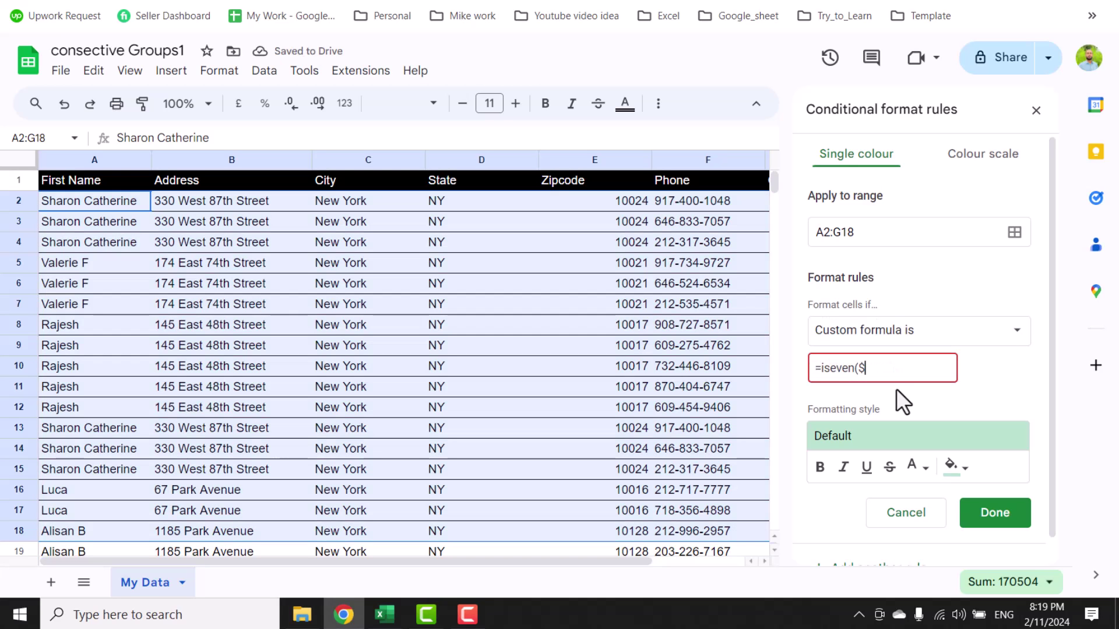
Give the conditional format rule a light green fill and save it
left_click(955, 467)
left_click(1000, 515)
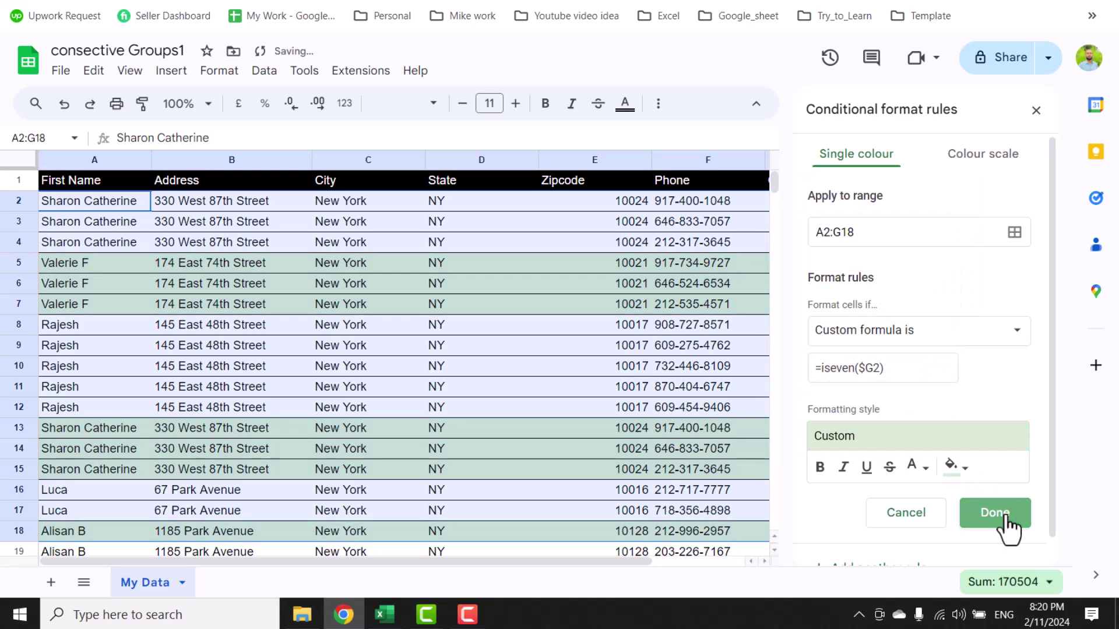
left_click(999, 515)
left_click(1036, 111)
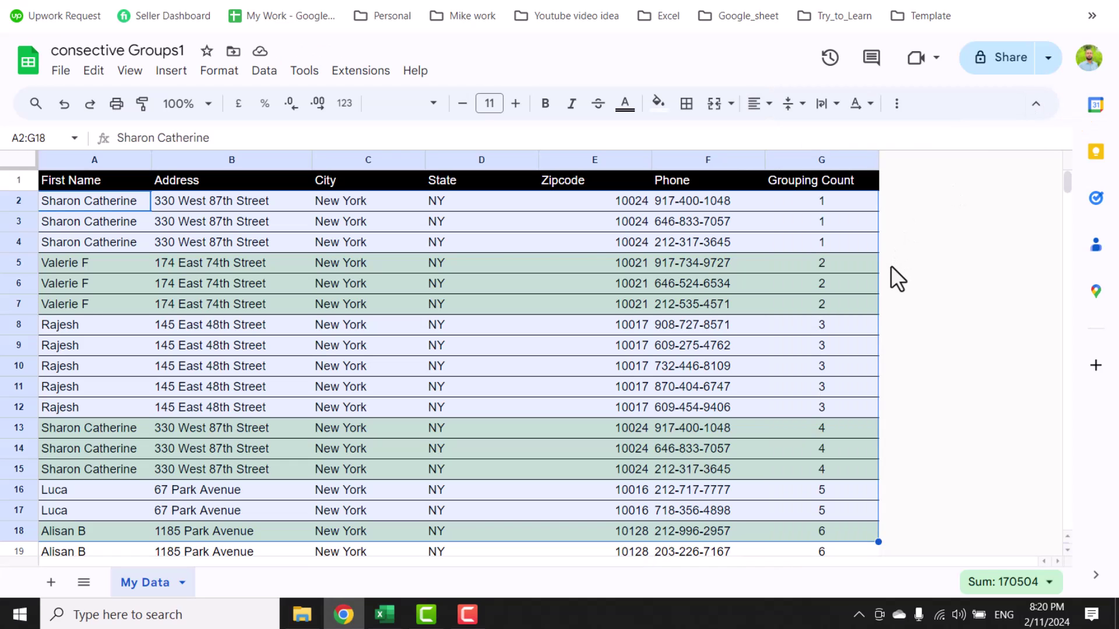
left_click(481, 259)
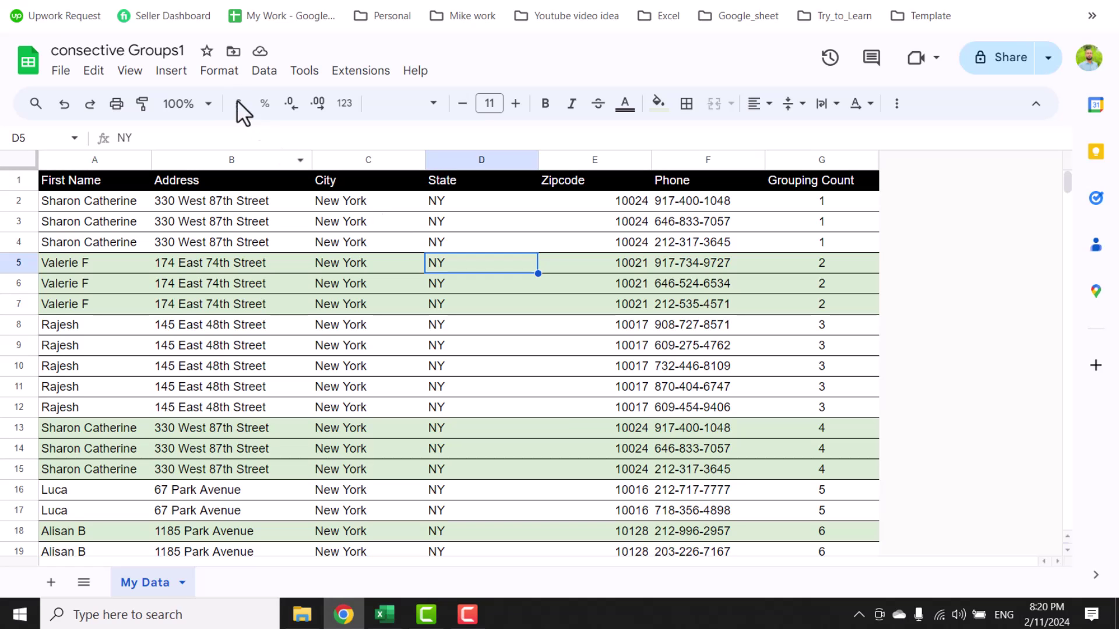
Extend the =iseven($G2) rule's range to A2:G2000 and save it
left_click(219, 71)
left_click(278, 397)
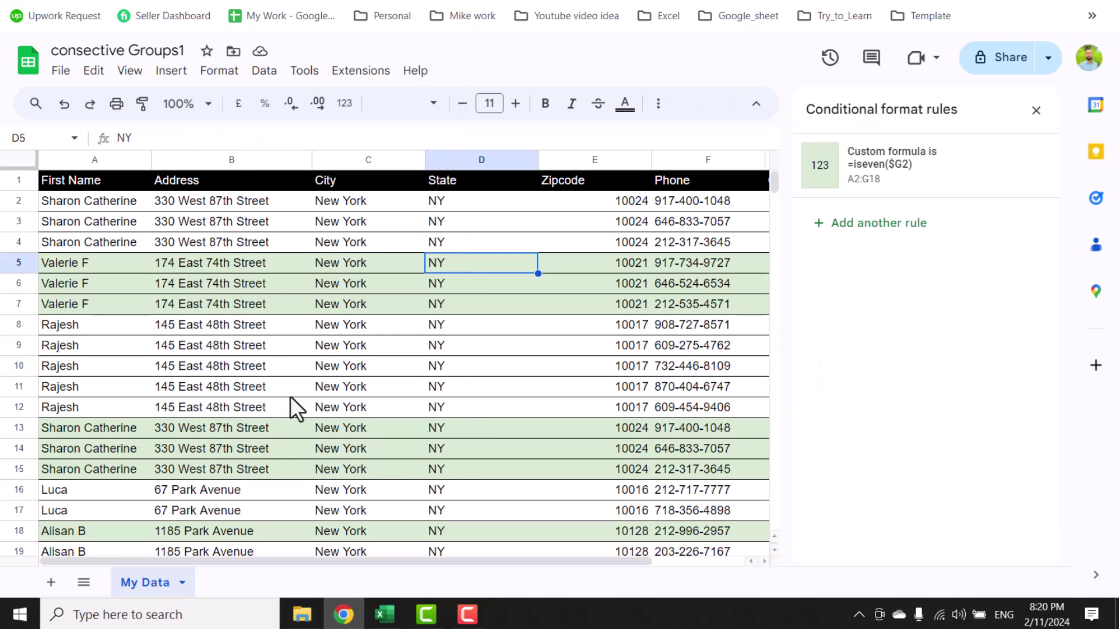
left_click(911, 207)
left_click(877, 232)
key("BackSpace")
key("BackSpace")
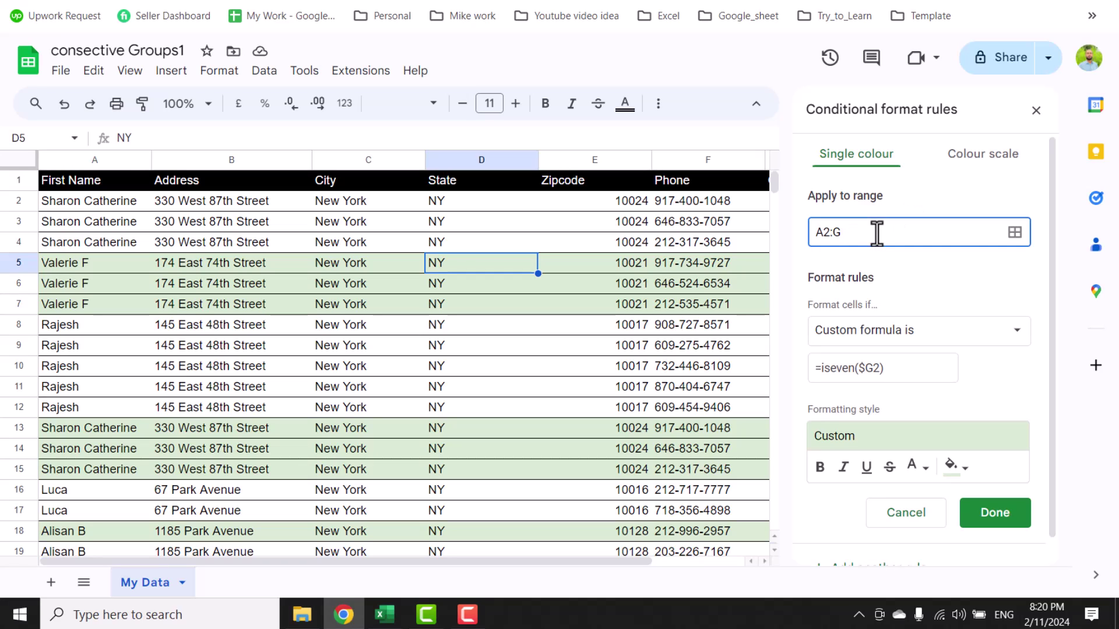
type("2000")
left_click(984, 503)
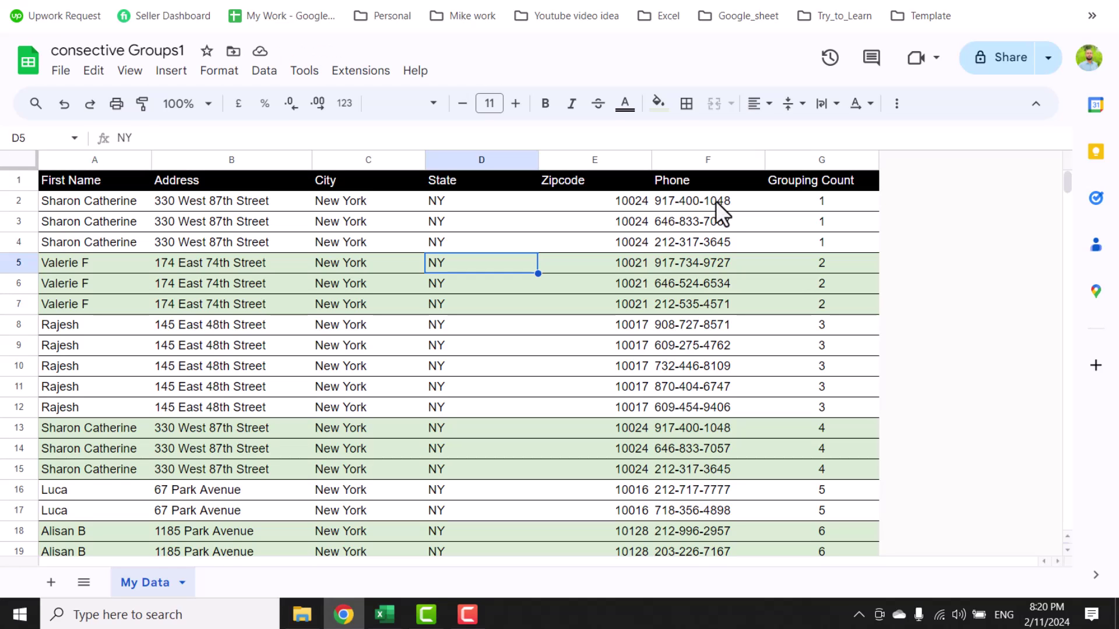
left_click(577, 365)
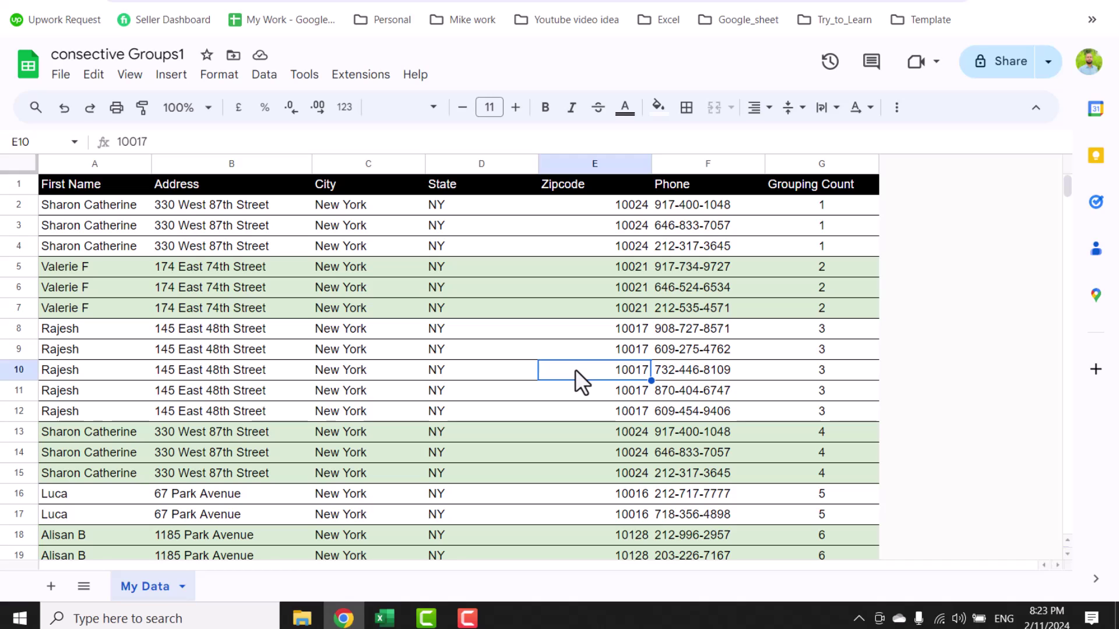